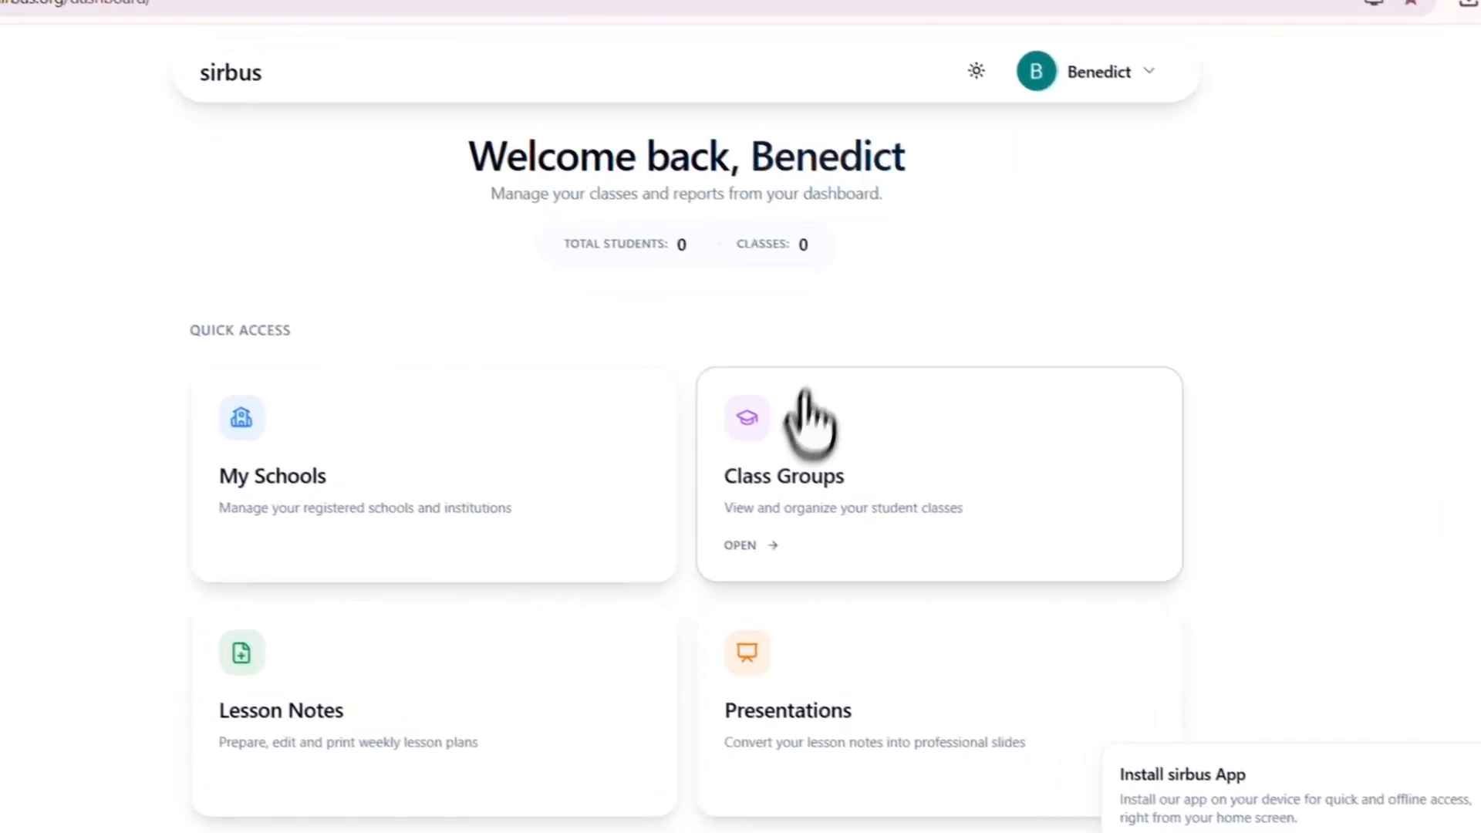
Step: Start a new class from Class Groups and choose Sirbus Educational Complex as its school
left_click(774, 440)
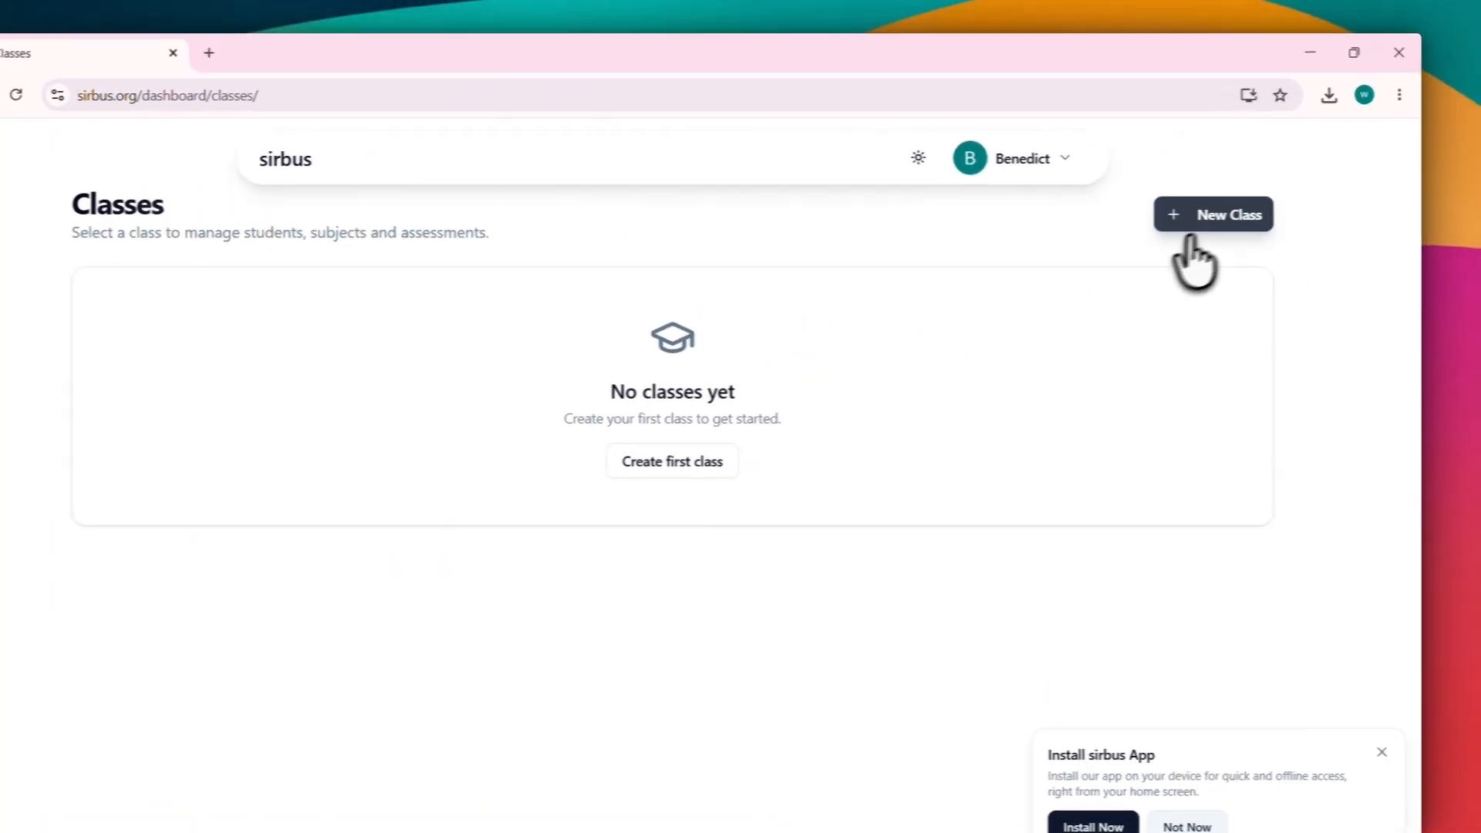
left_click(1150, 287)
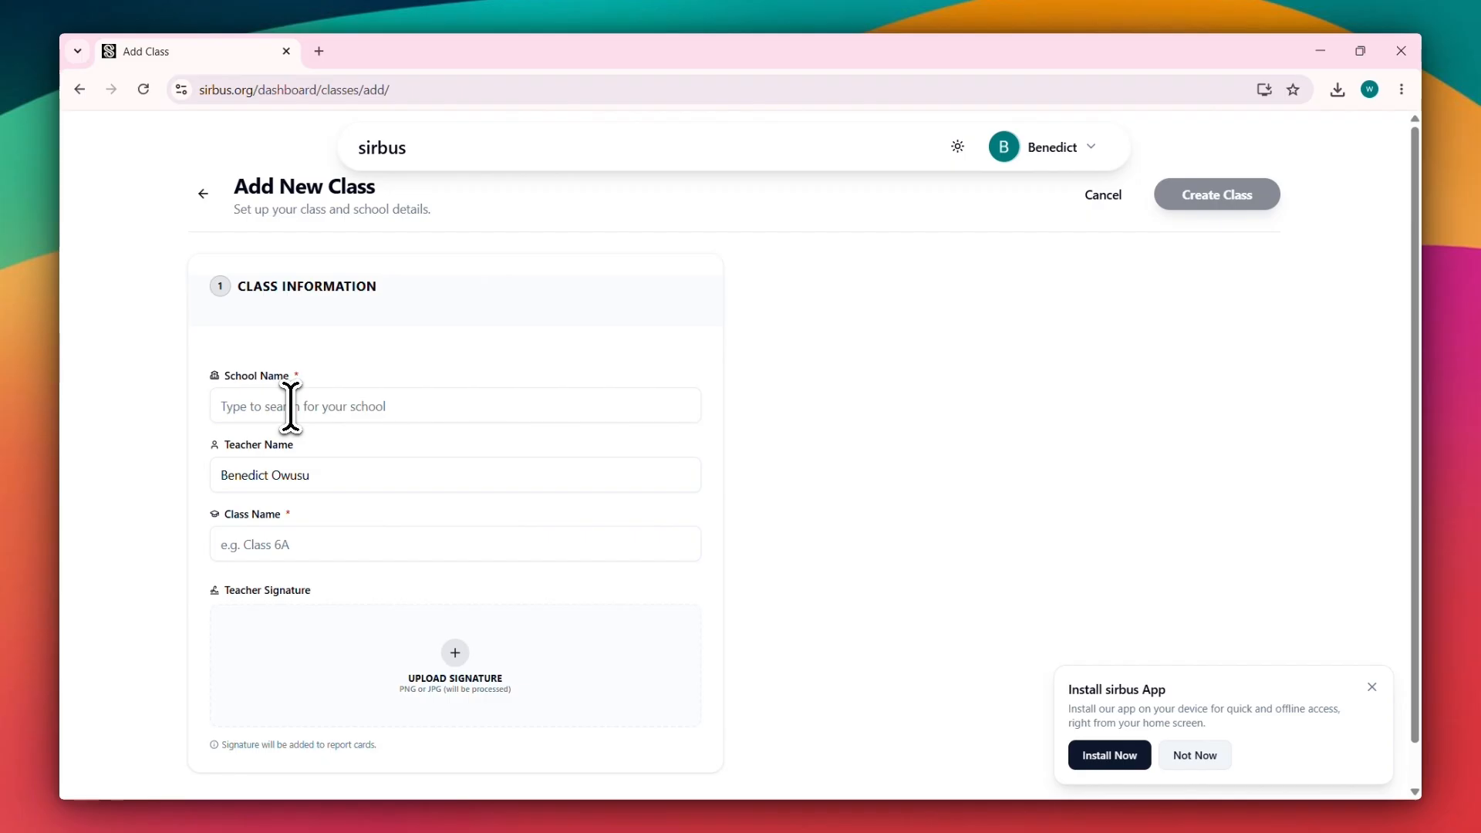
left_click(291, 407)
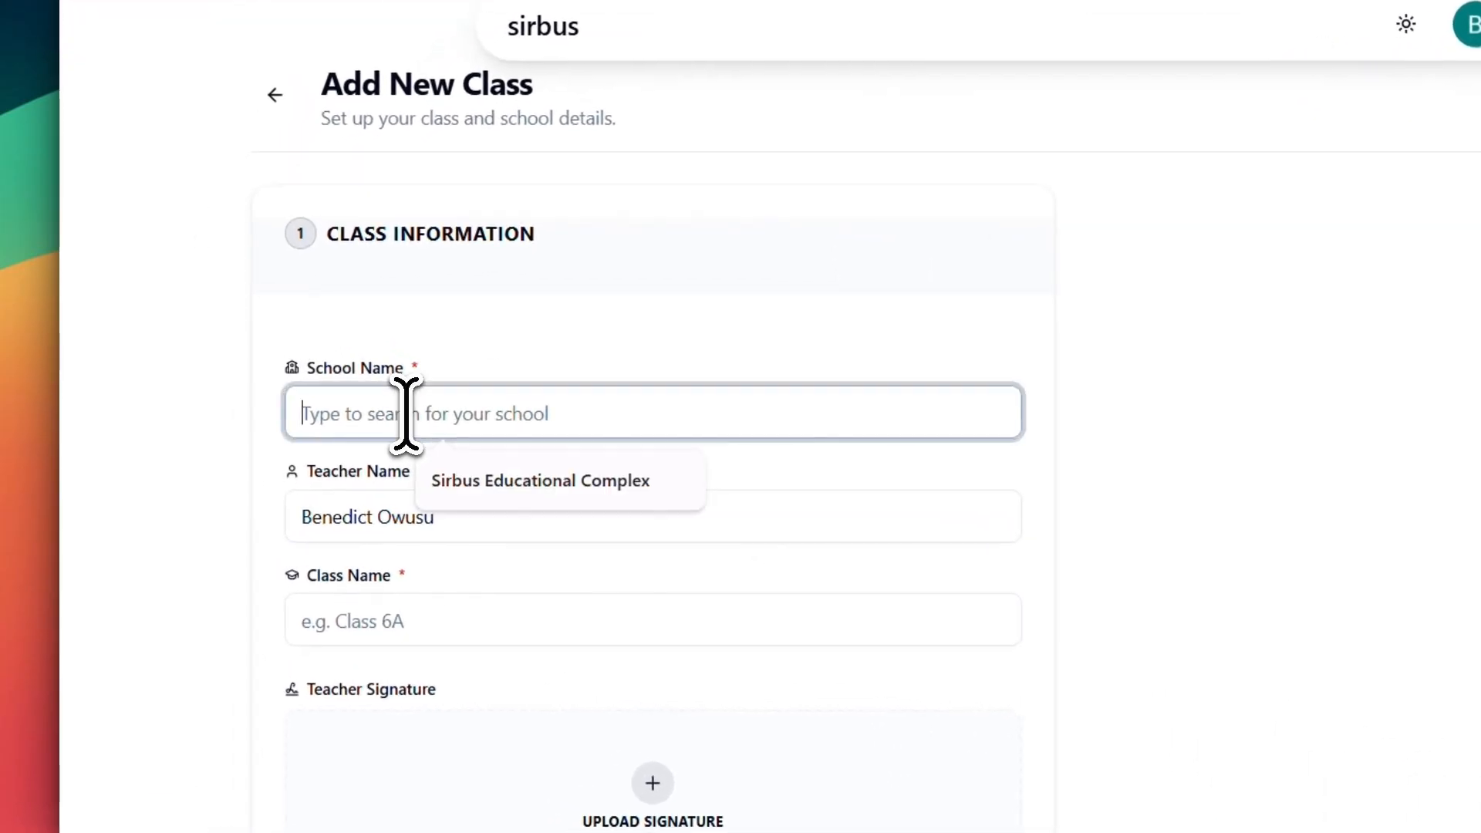
type("sir")
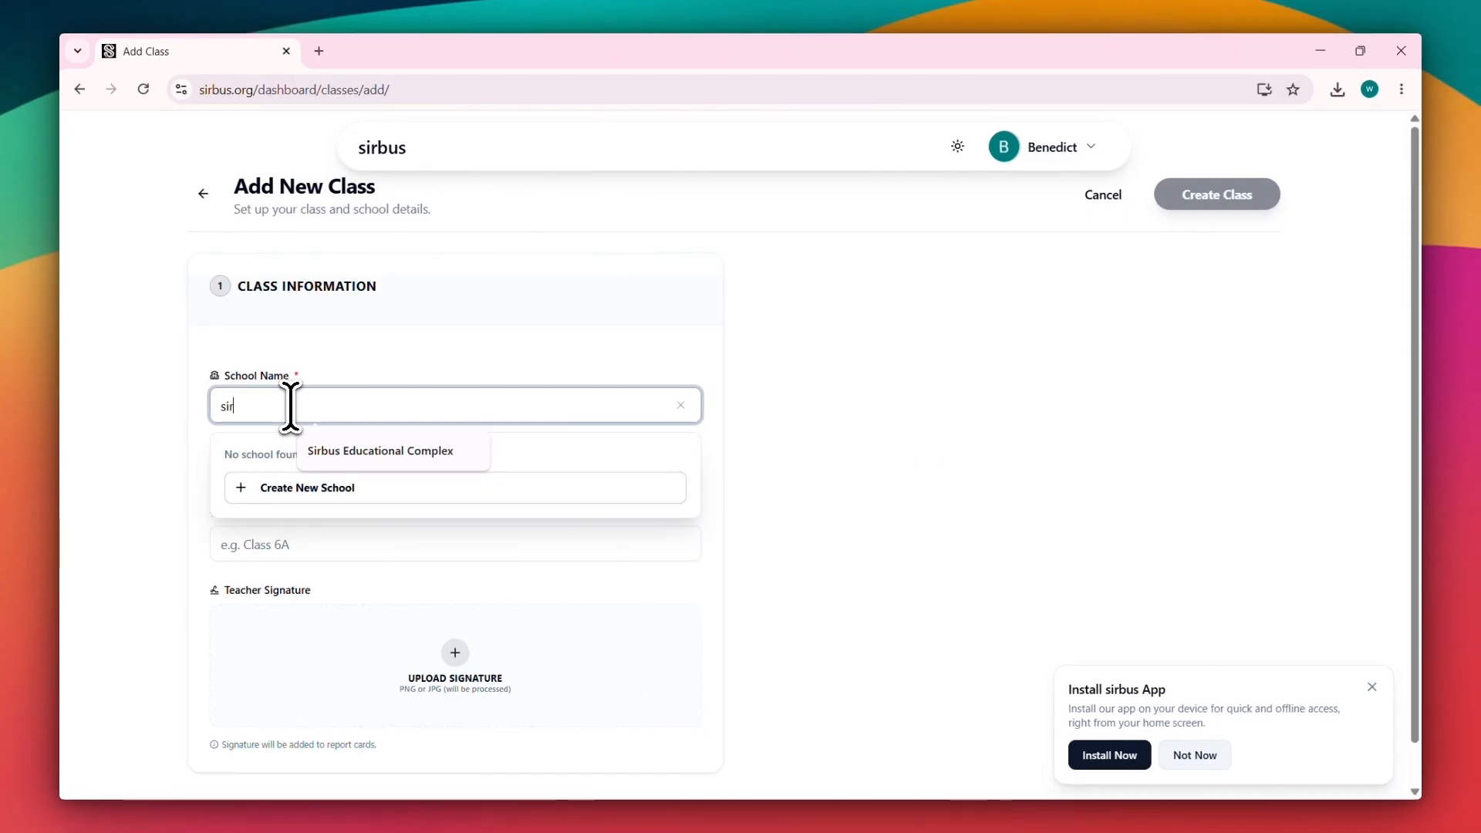
type("bus education")
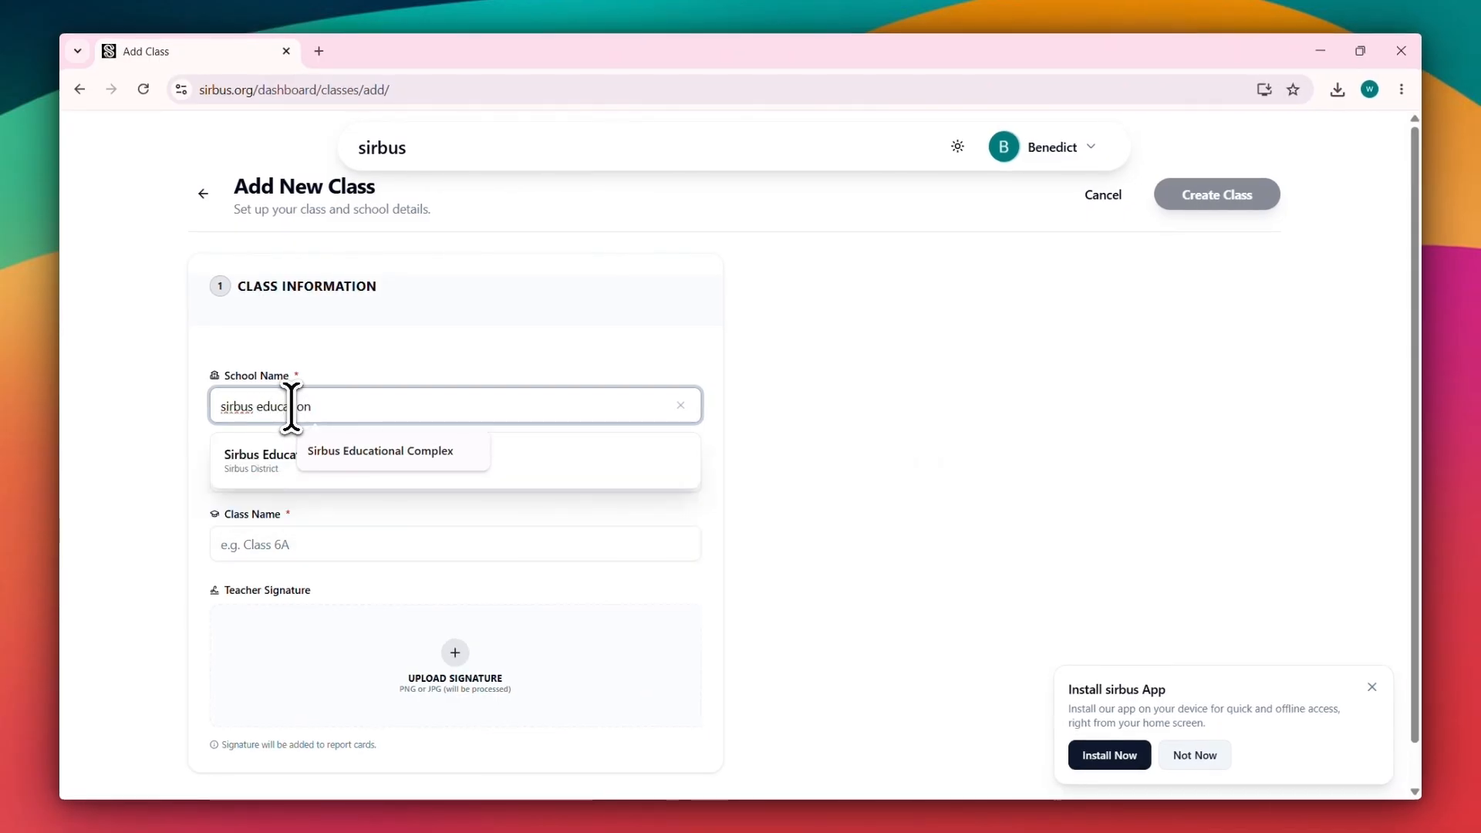
left_click(473, 450)
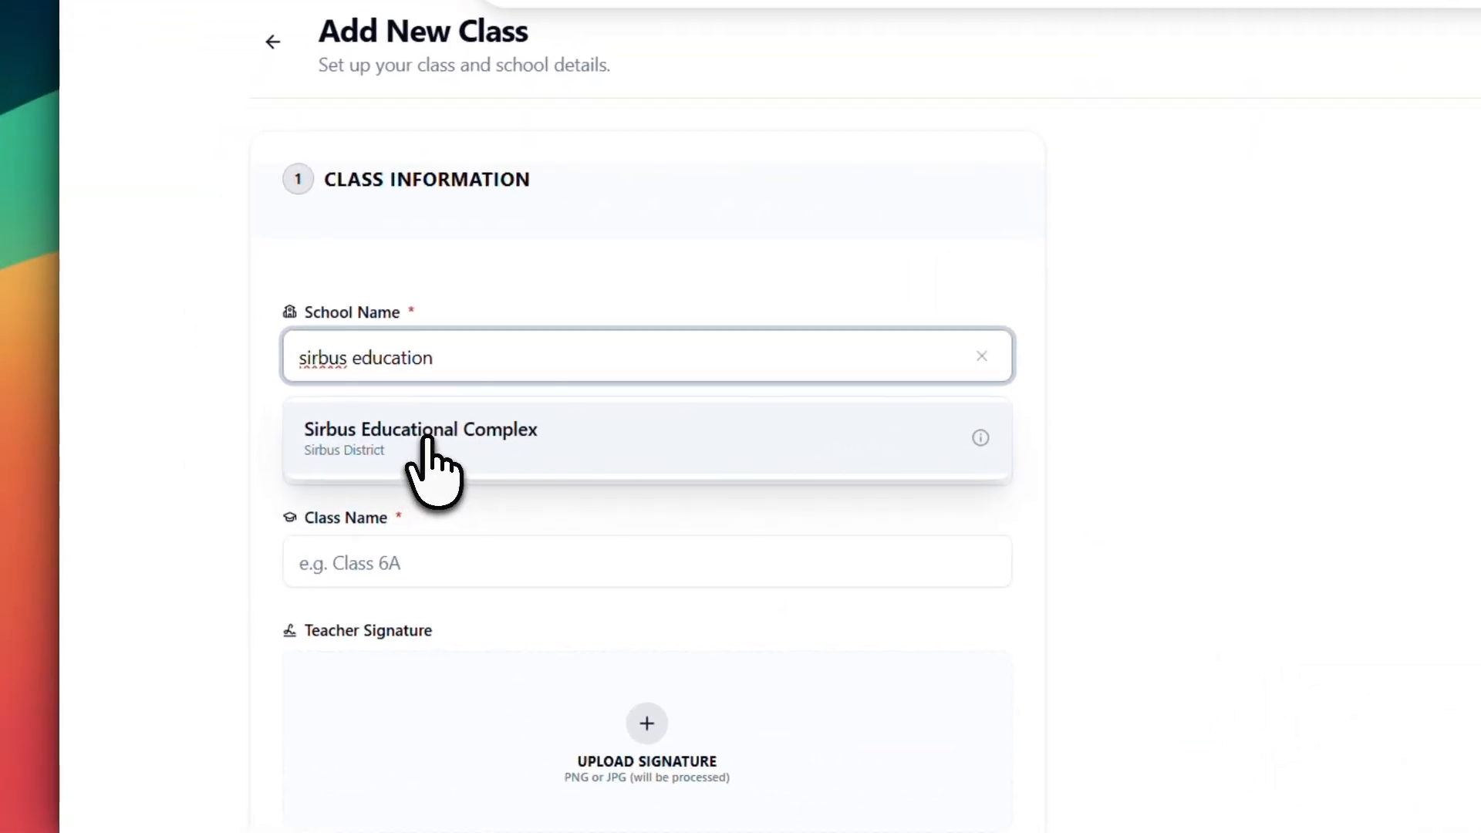
left_click(428, 439)
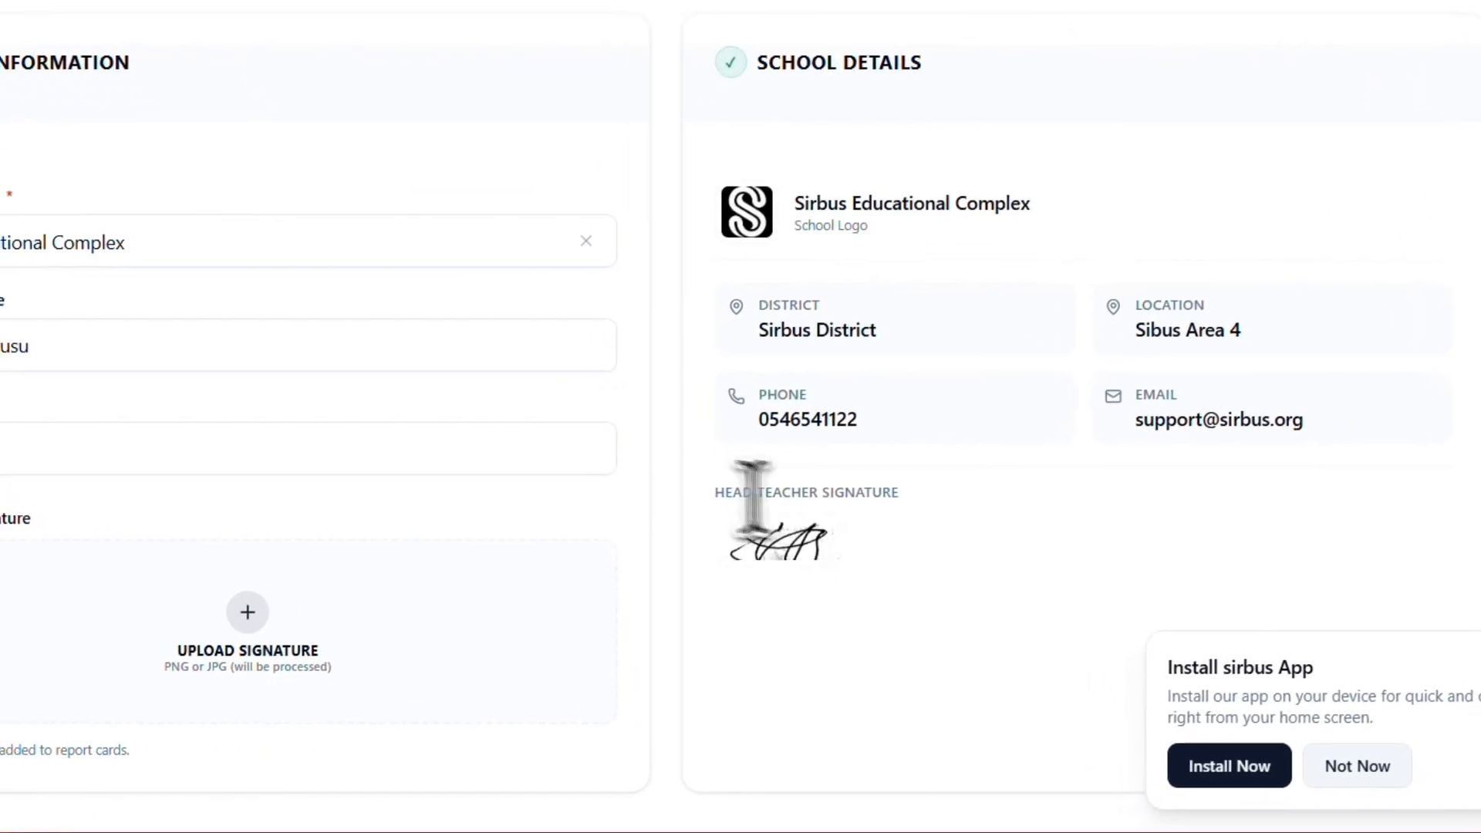
Step: Replace the teacher name with another teacher's full name and set the class name to 1
left_click(452, 445)
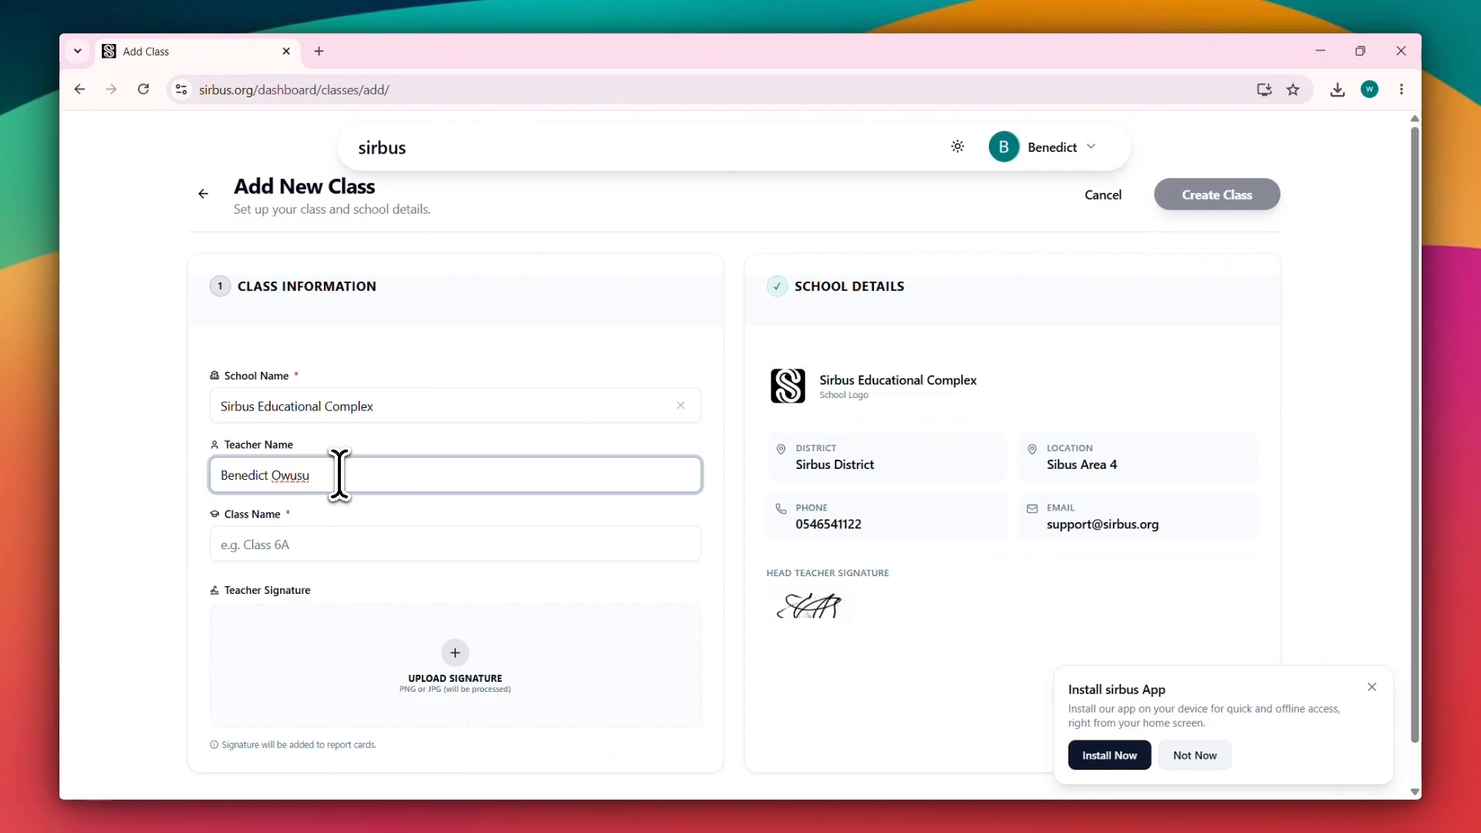
key("BackSpace")
key("BackSpace")
key("BackSpace")
key("BackSpace")
key("BackSpace")
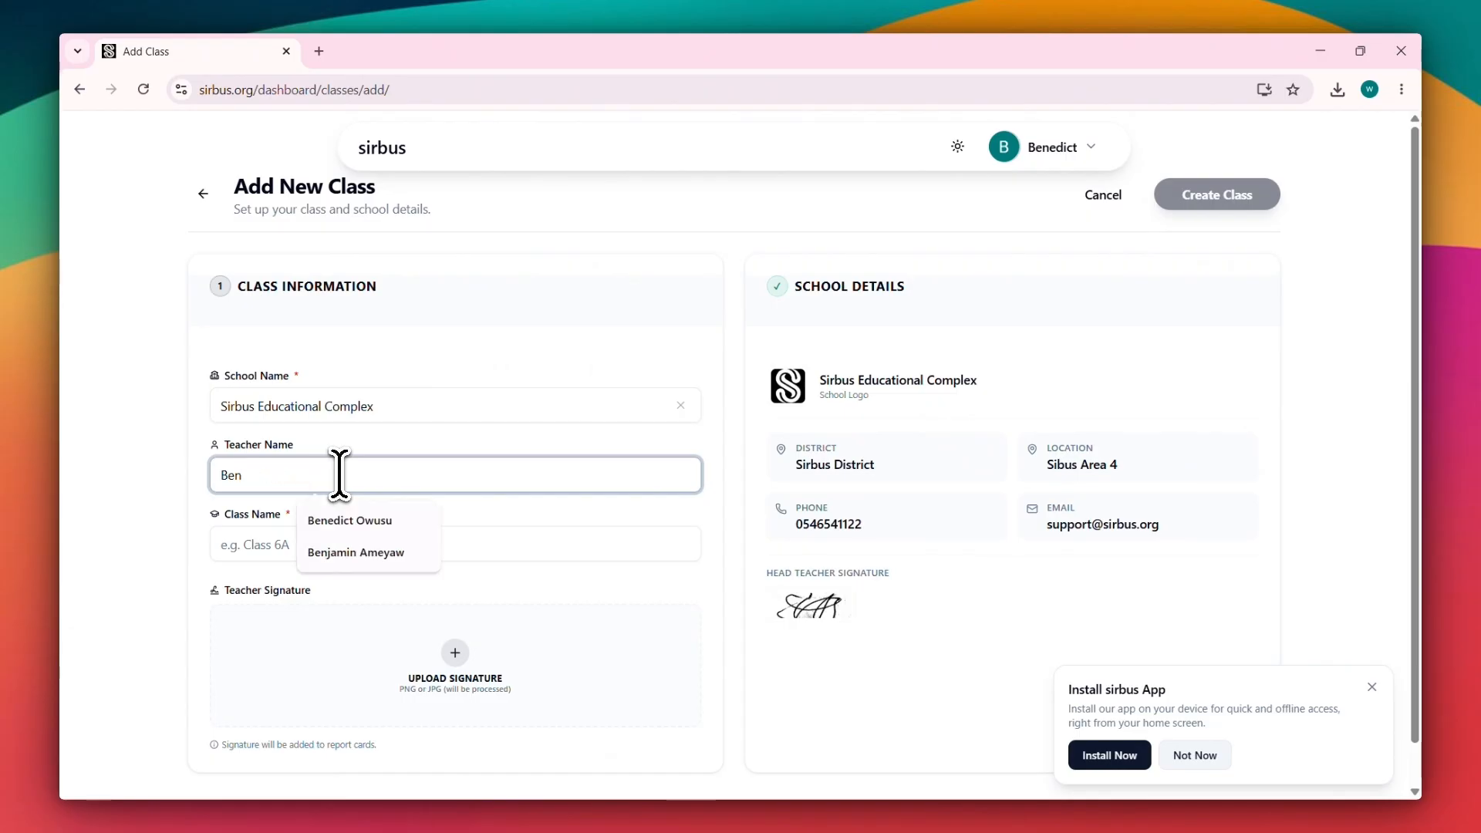
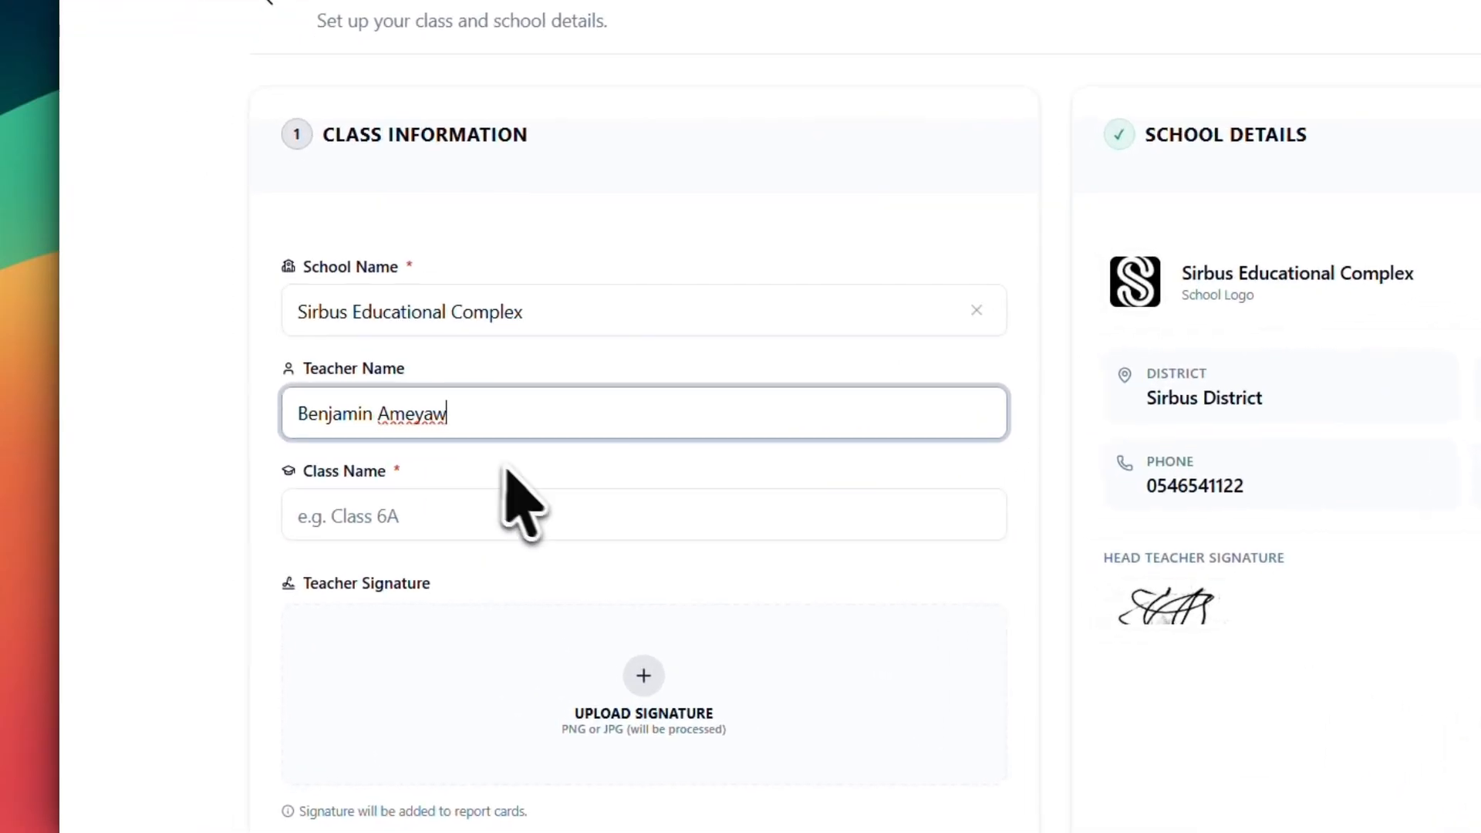
left_click(483, 532)
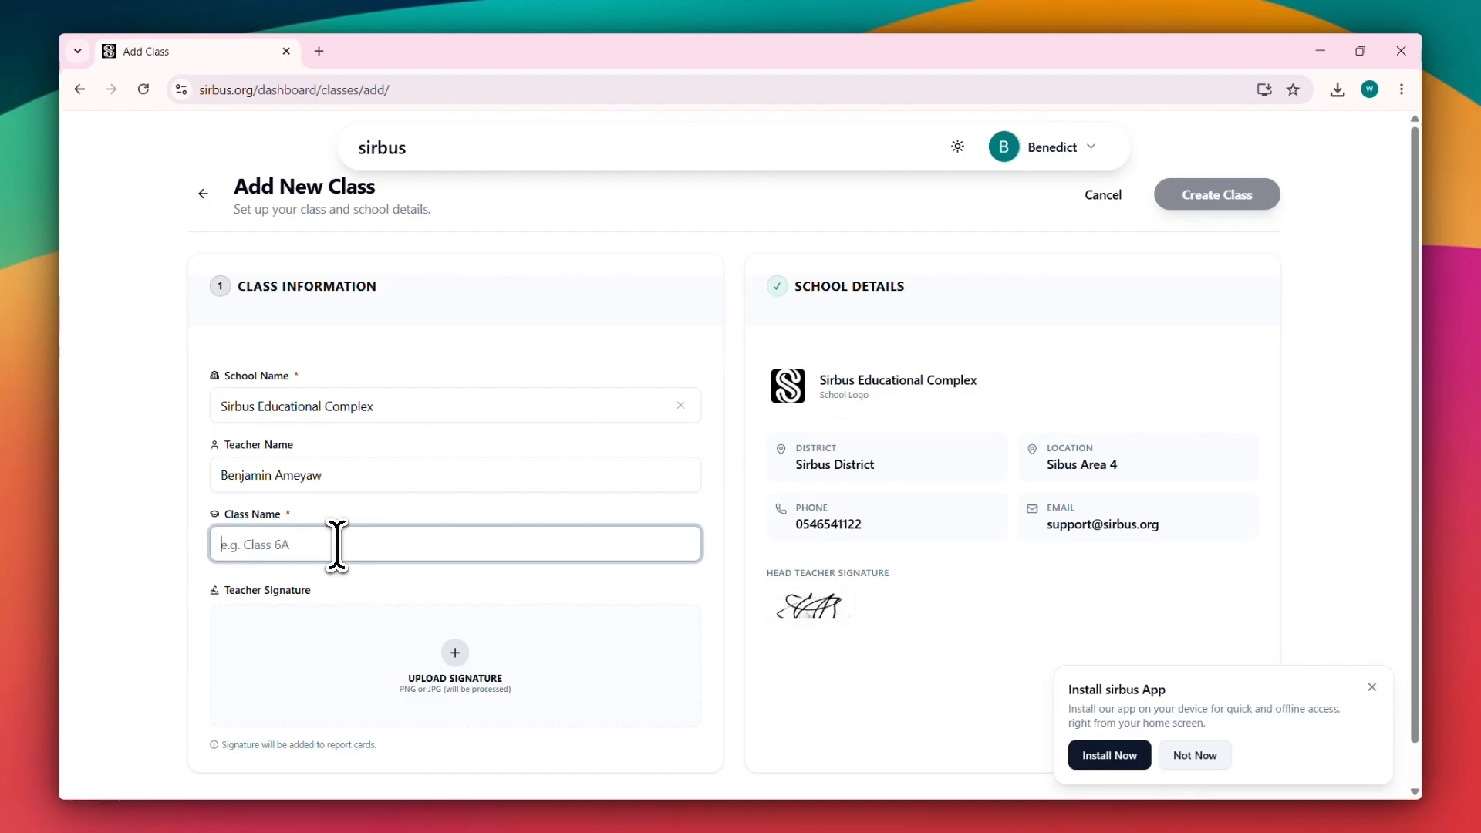
type("1")
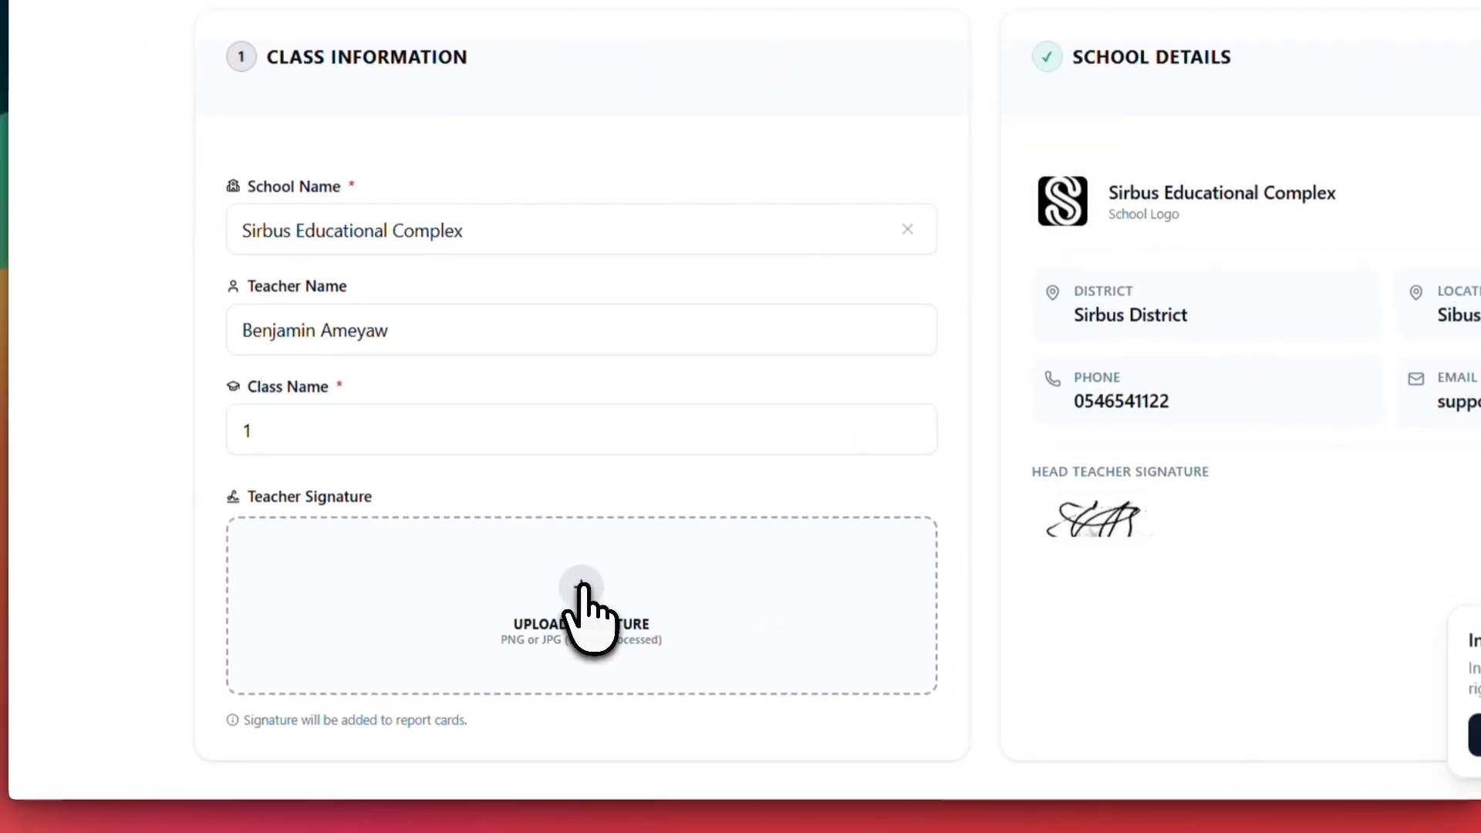
Step: Upload a signature photo from the Desktop as the teacher signature and crop it to the signature
left_click(594, 580)
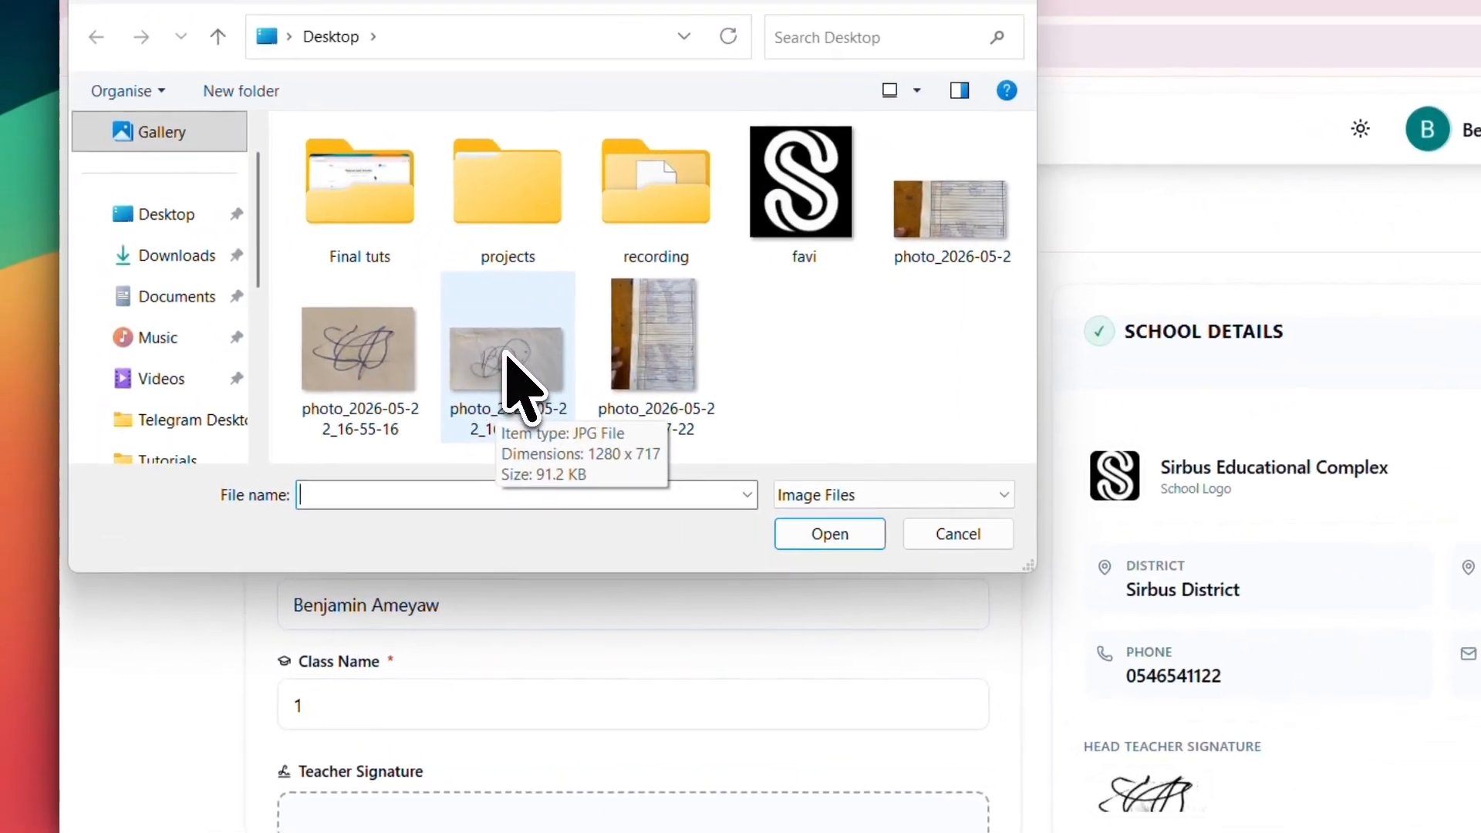
left_click(419, 328)
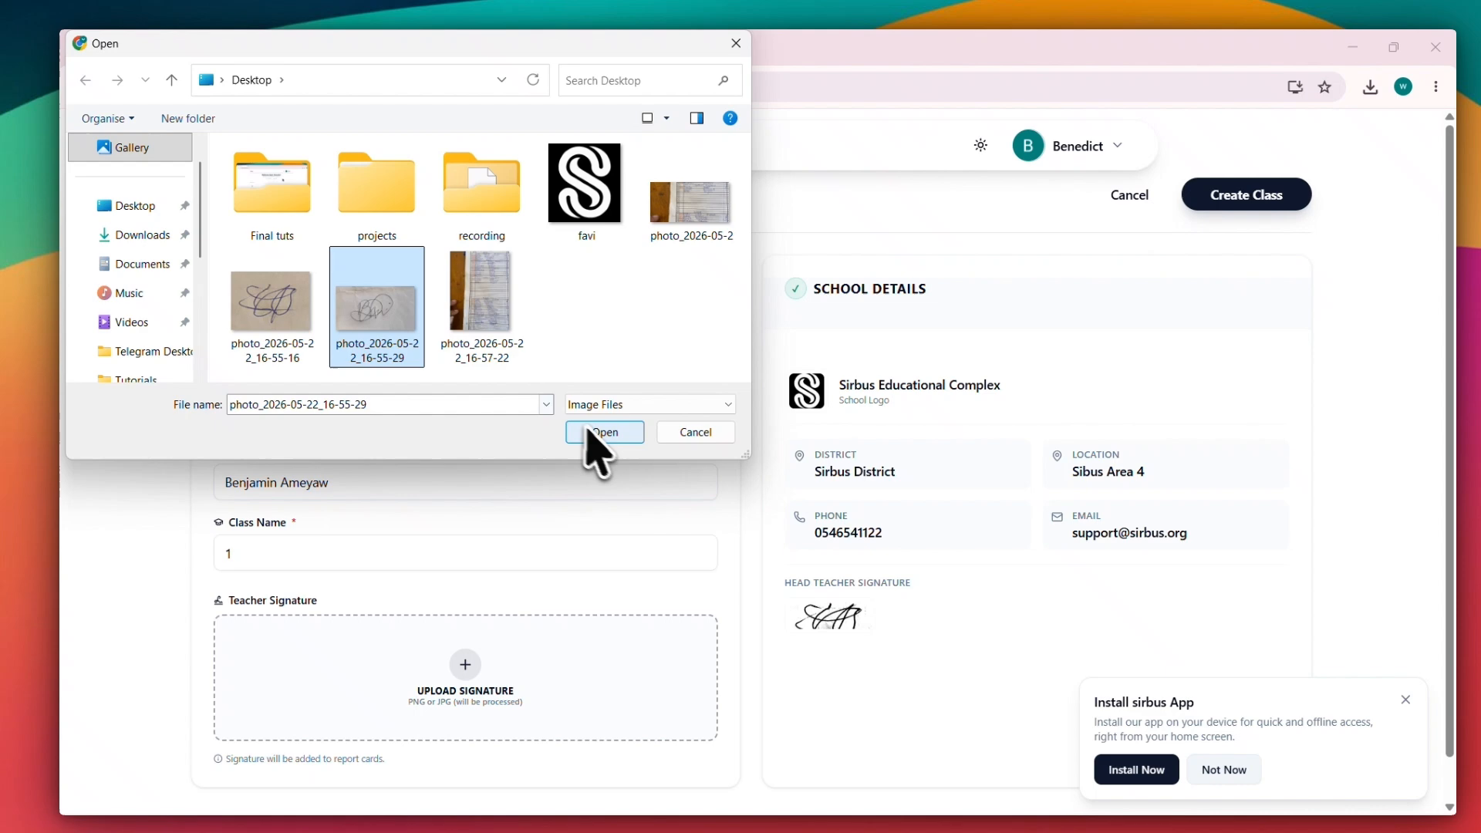
left_click(593, 433)
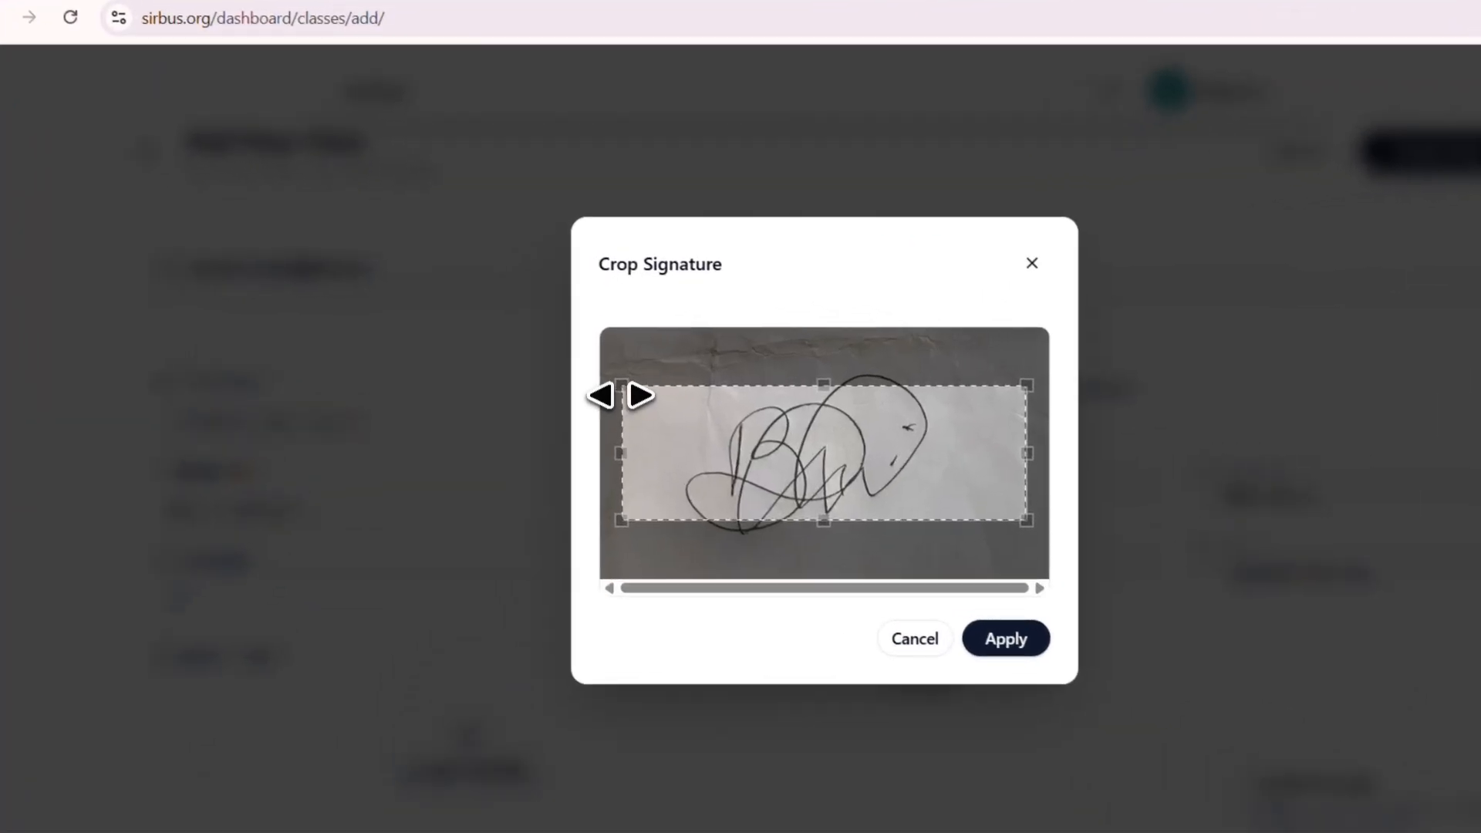
left_click_drag(575, 377, 569, 363)
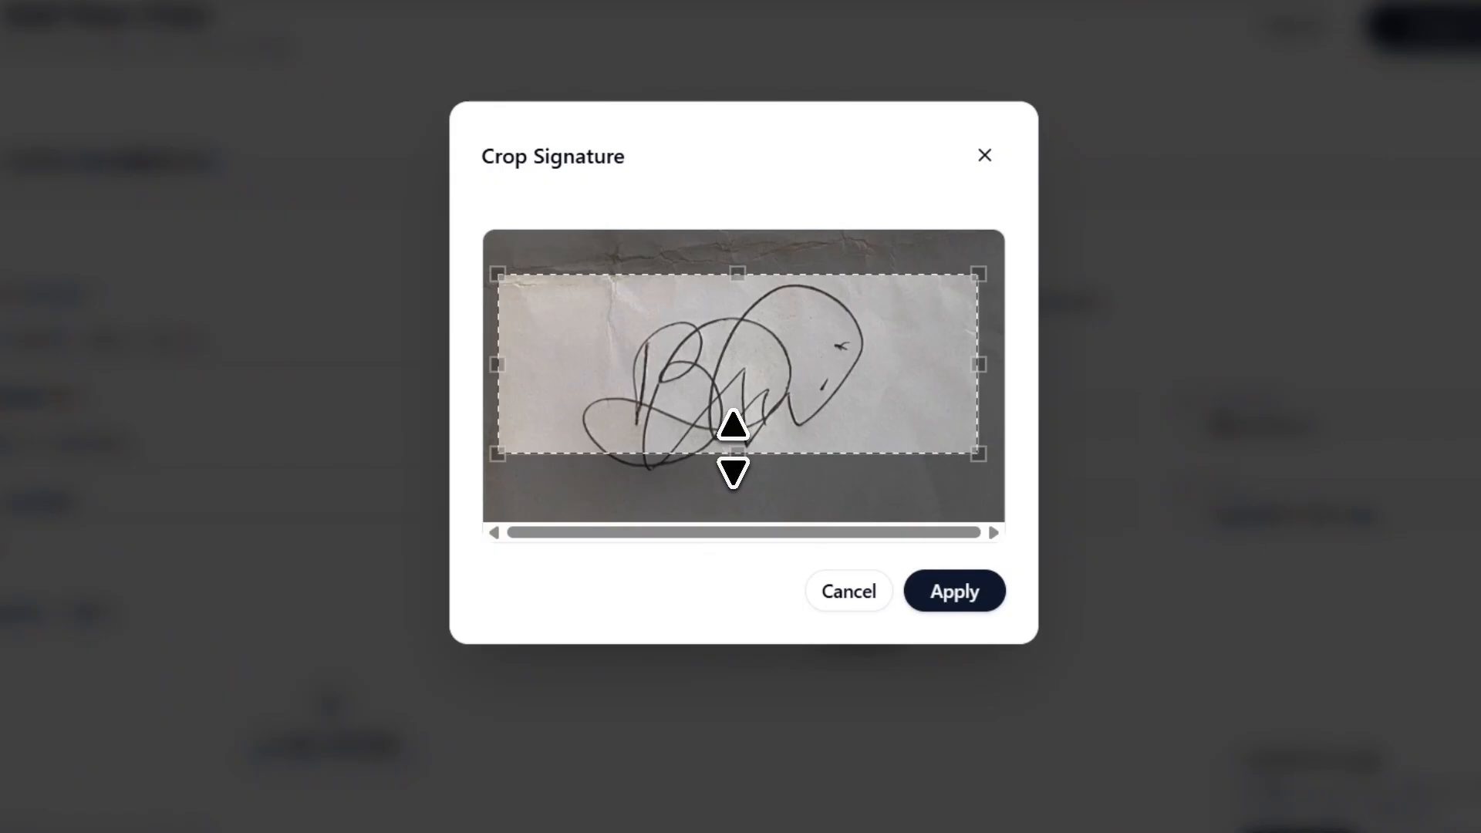
left_click_drag(733, 452, 733, 480)
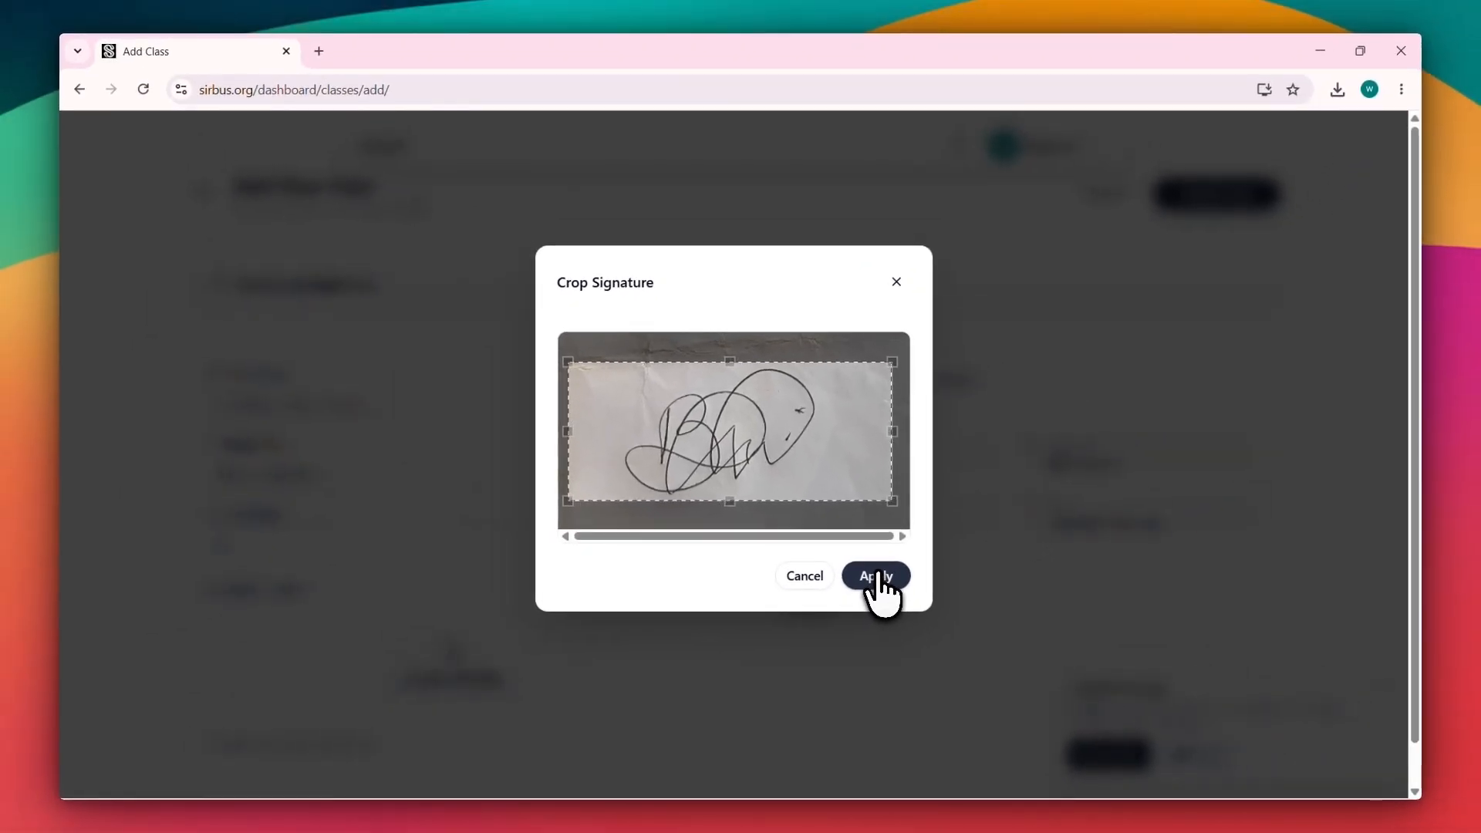
left_click(879, 590)
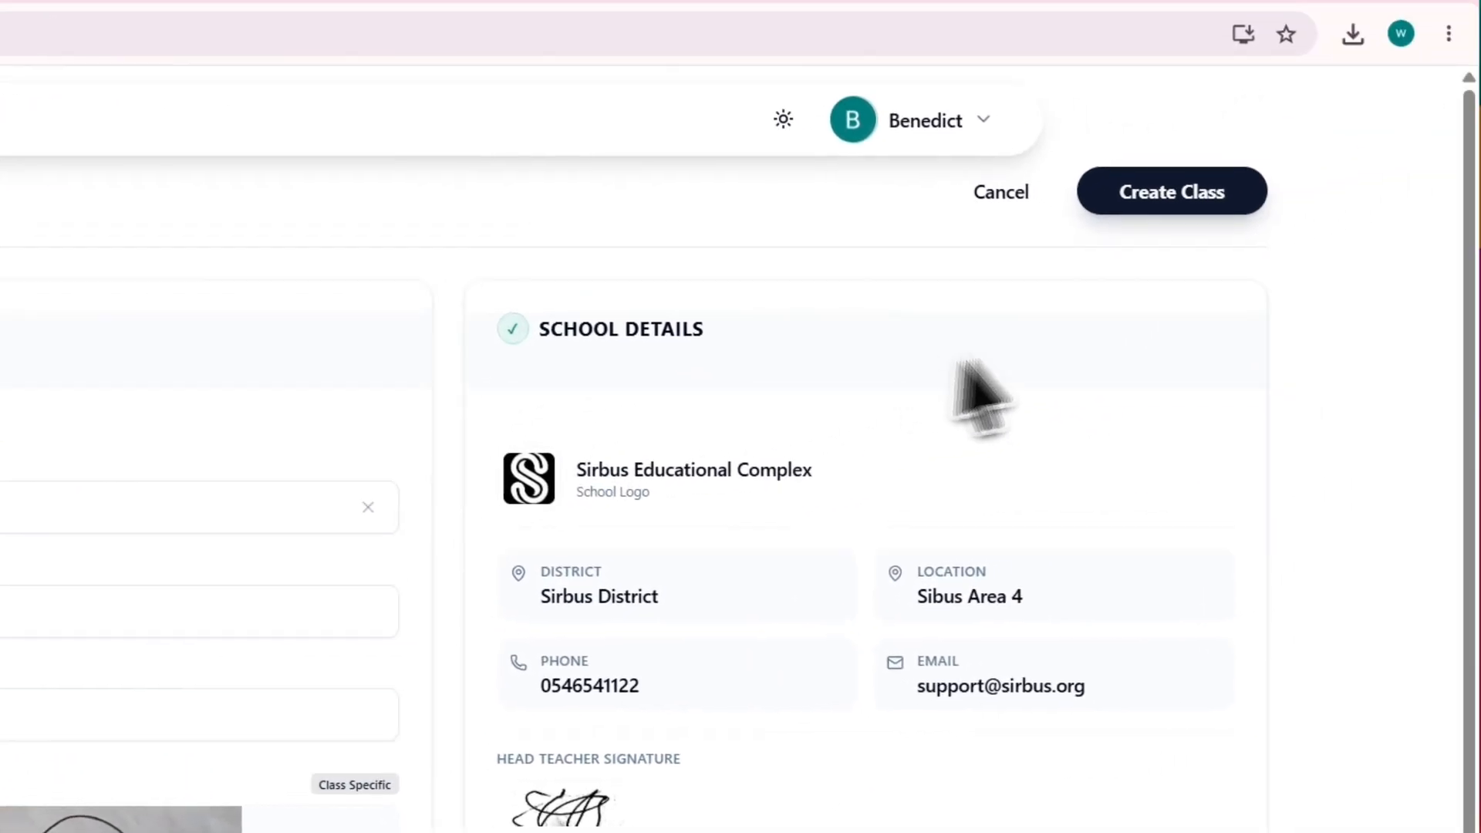
Step: Create the class and open class 1
left_click(1150, 193)
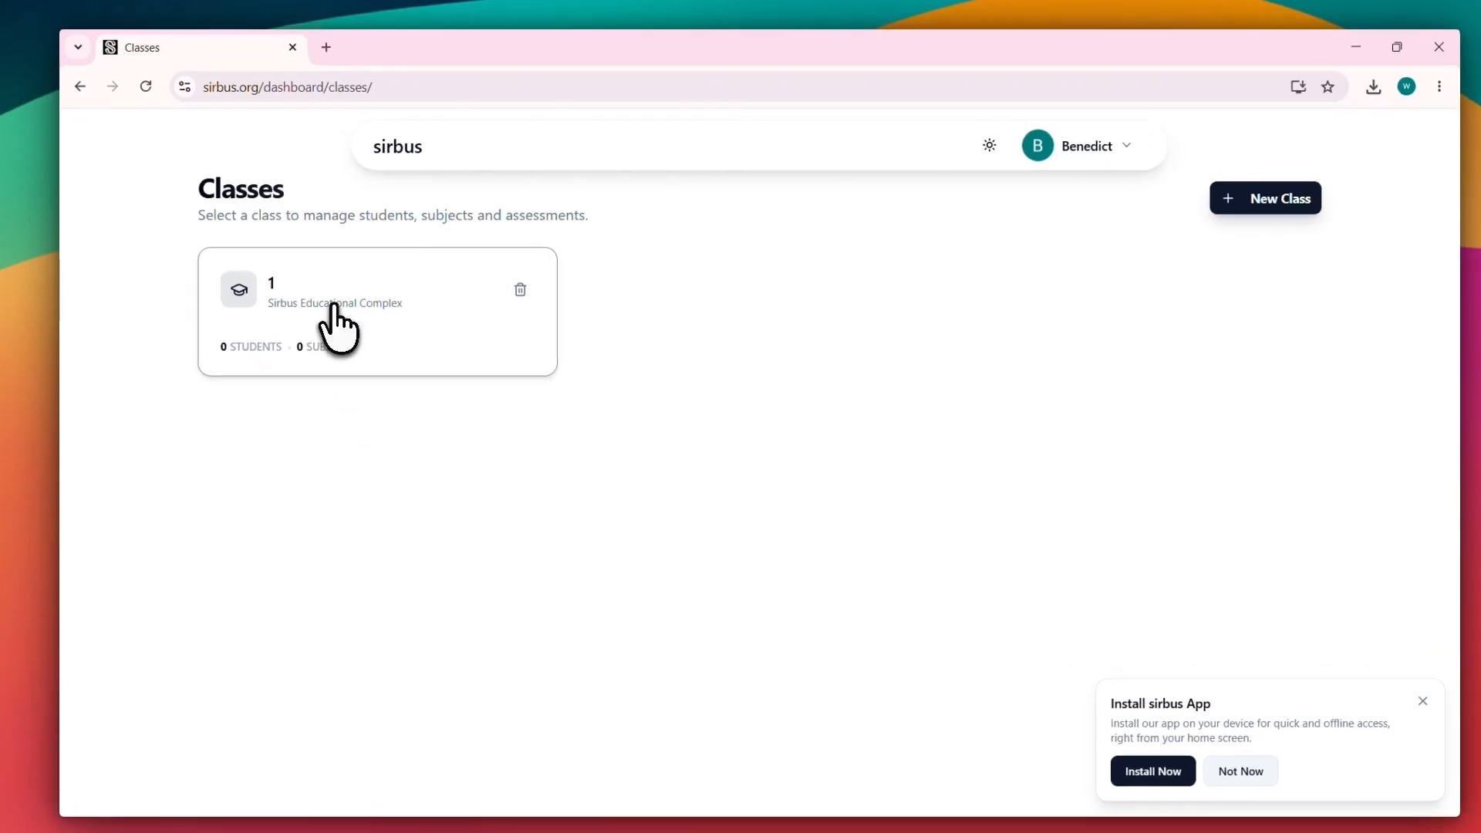
left_click(335, 306)
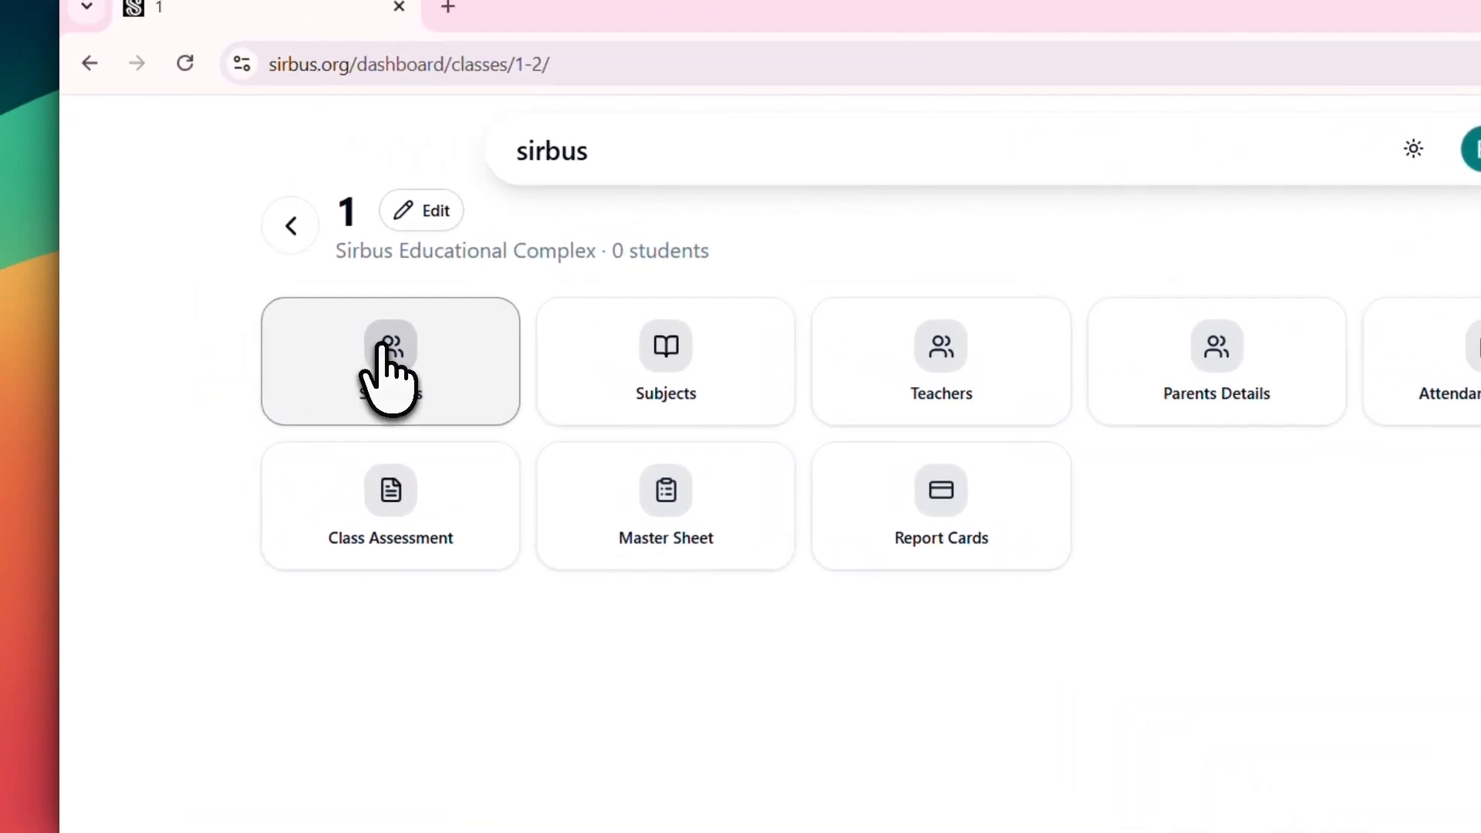
Step: Browse the class's Students and Teachers pages, including the Transfer Class Ownership dialog, without changing anything
left_click(381, 347)
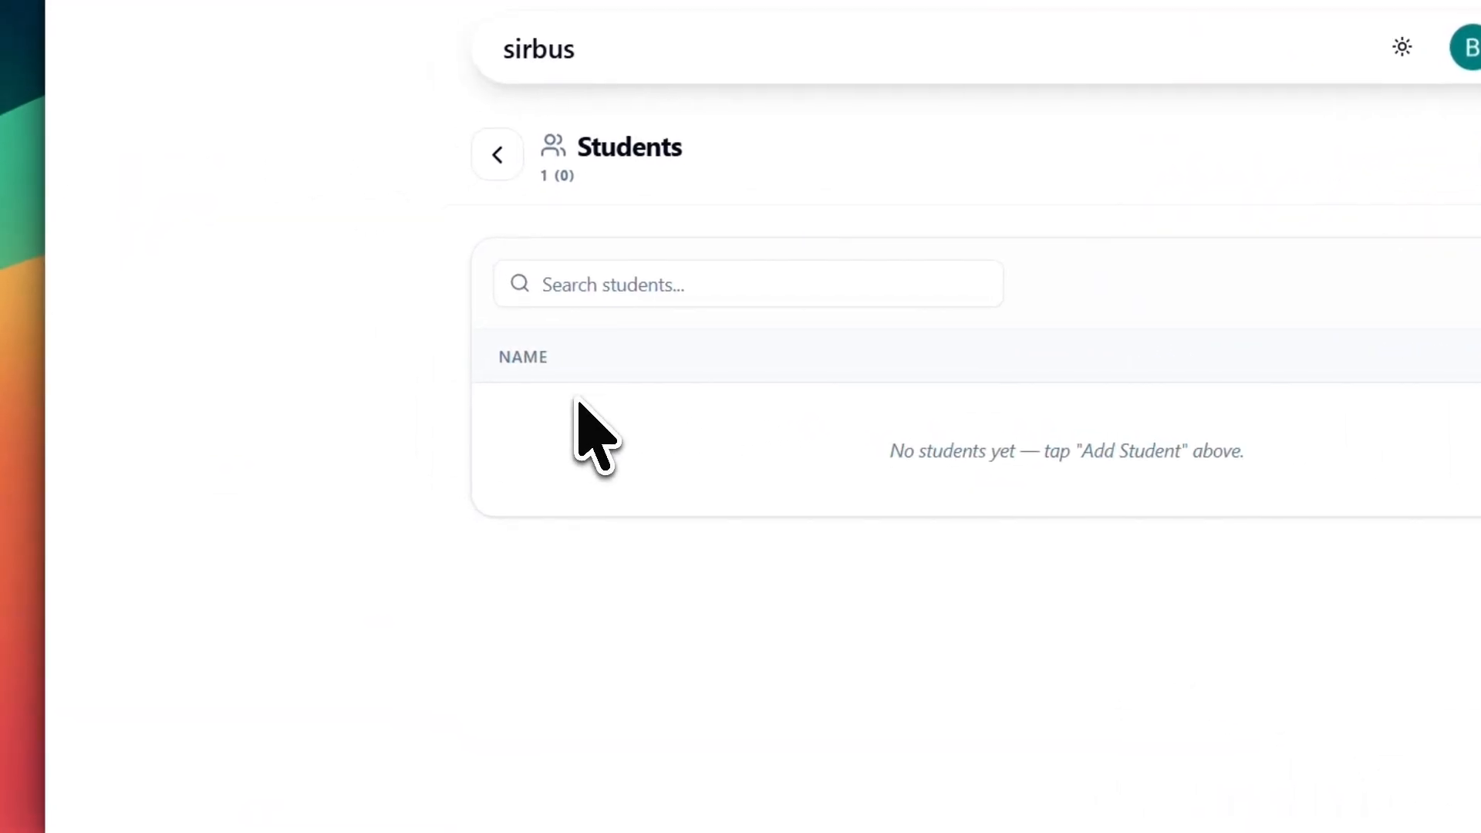
left_click(498, 154)
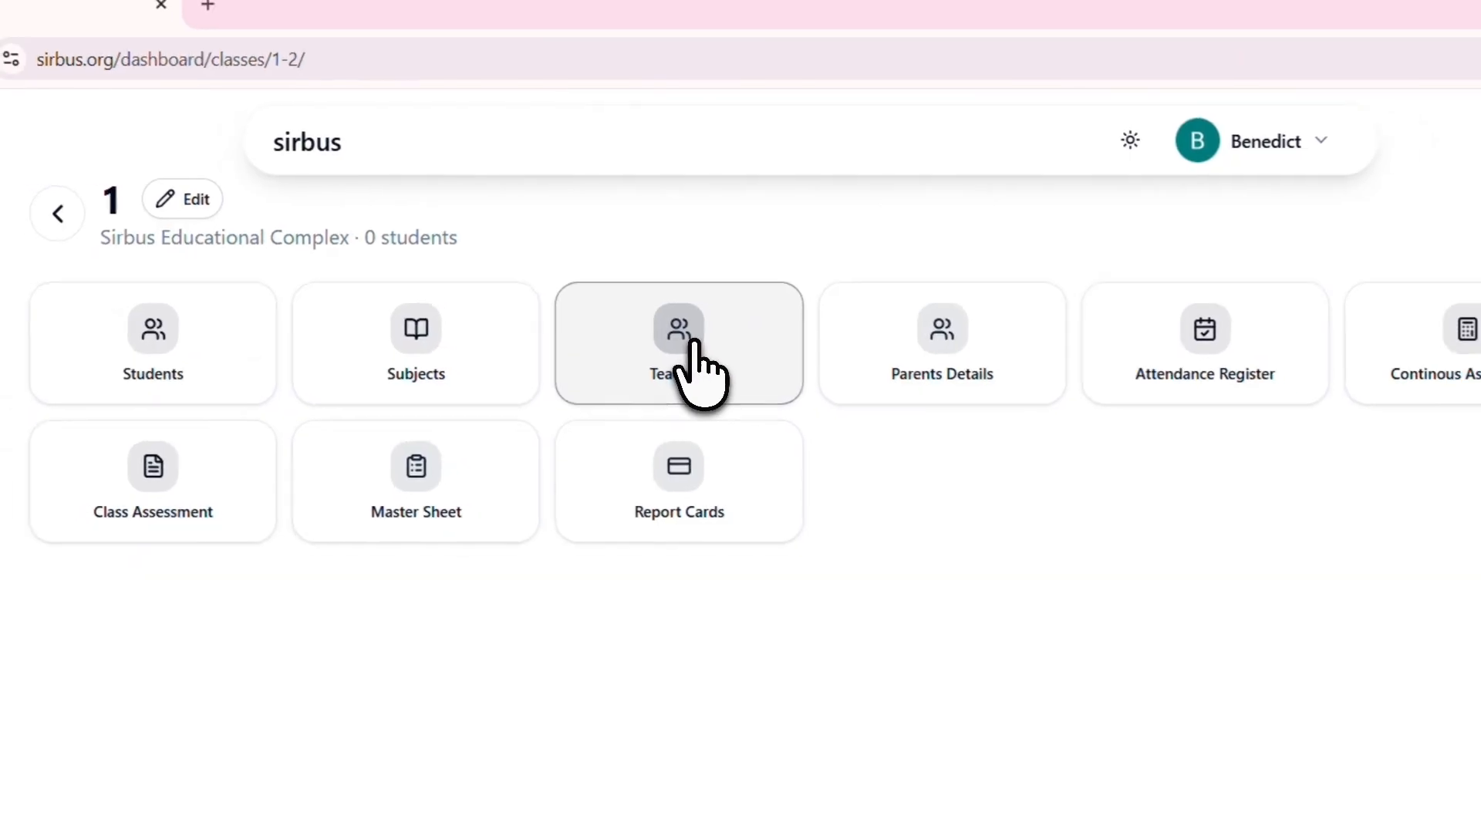
left_click(699, 351)
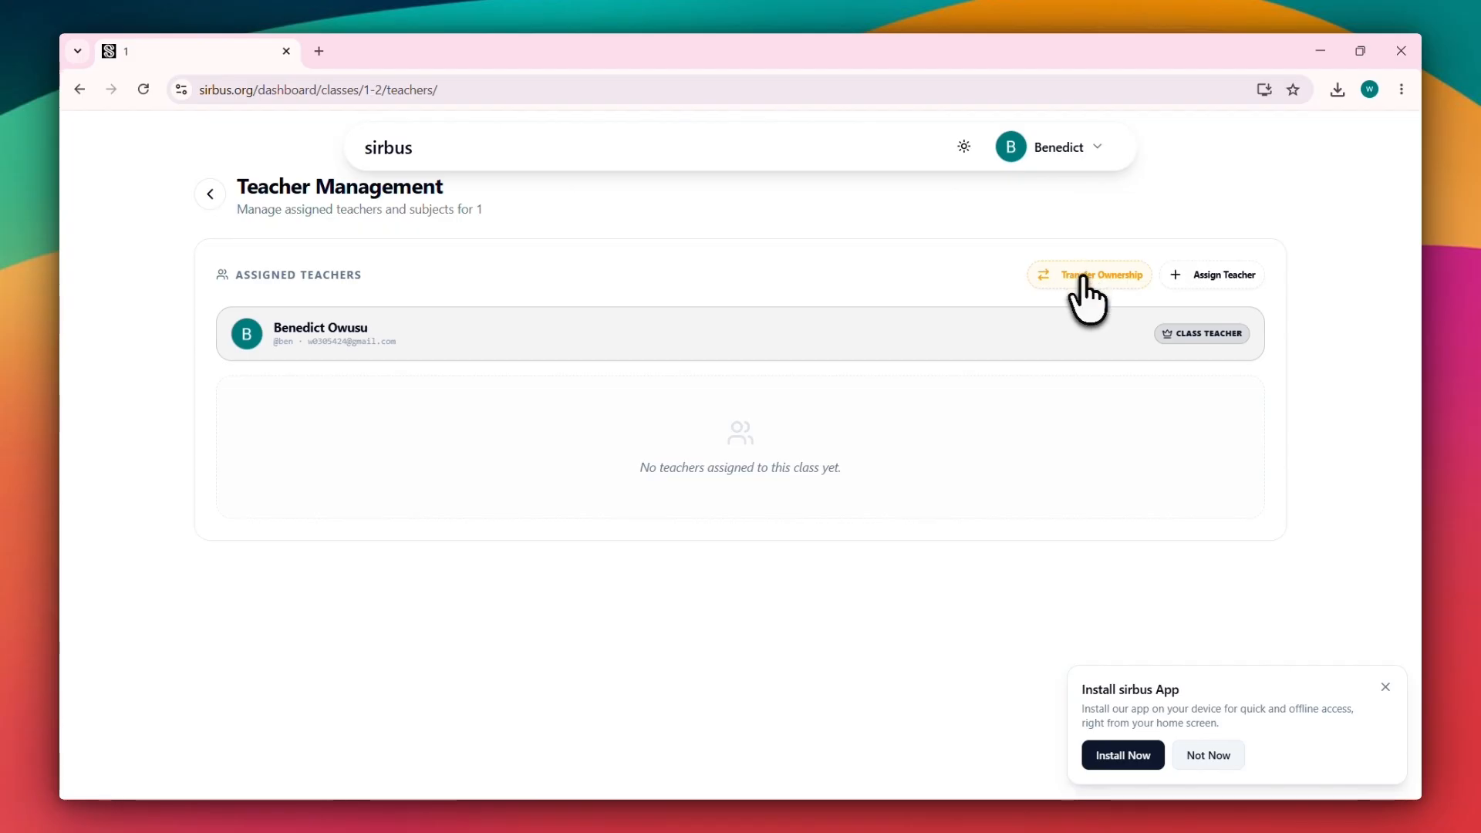
left_click(911, 347)
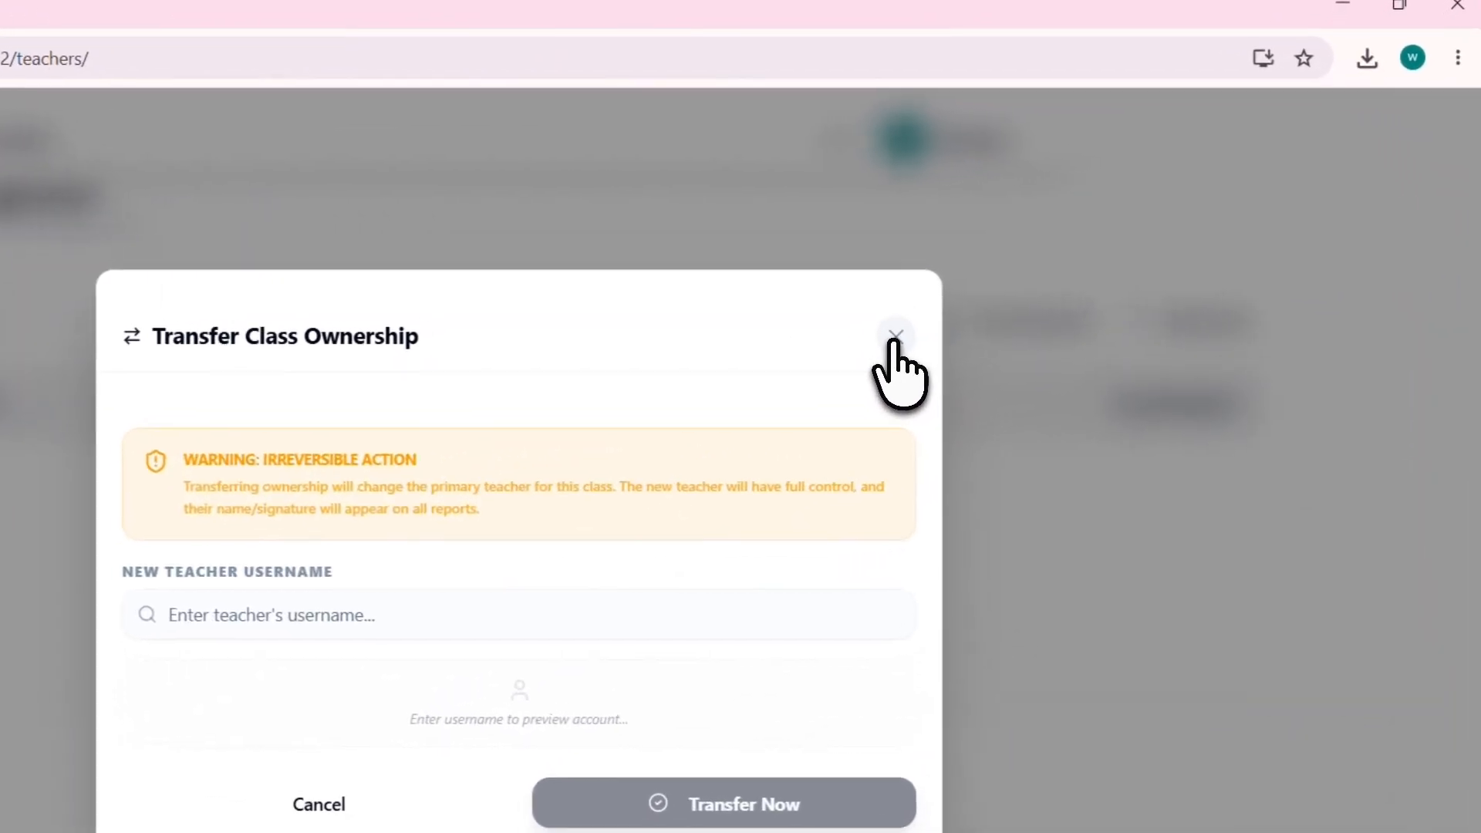
left_click(1006, 285)
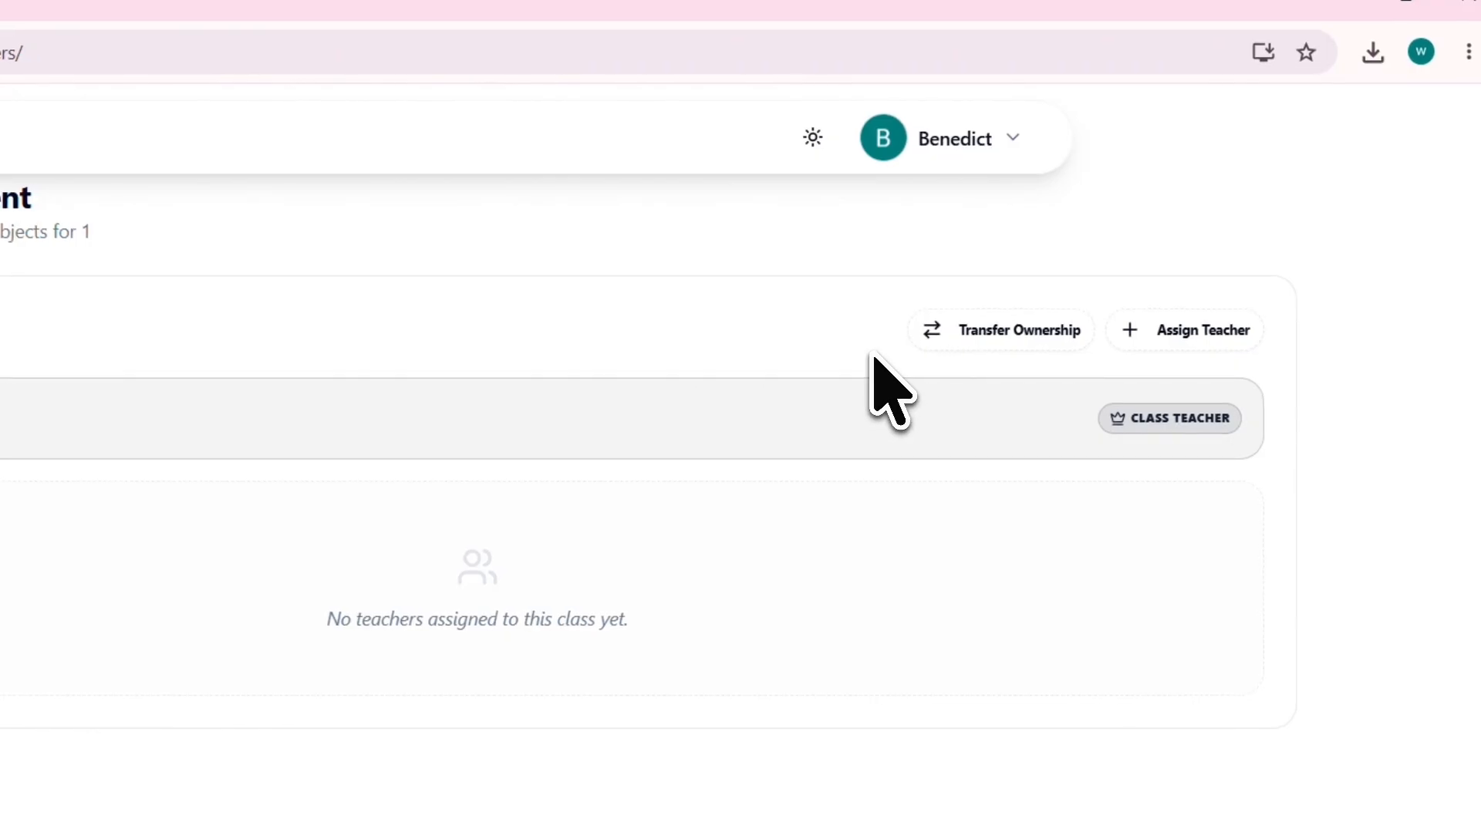
left_click(282, 271)
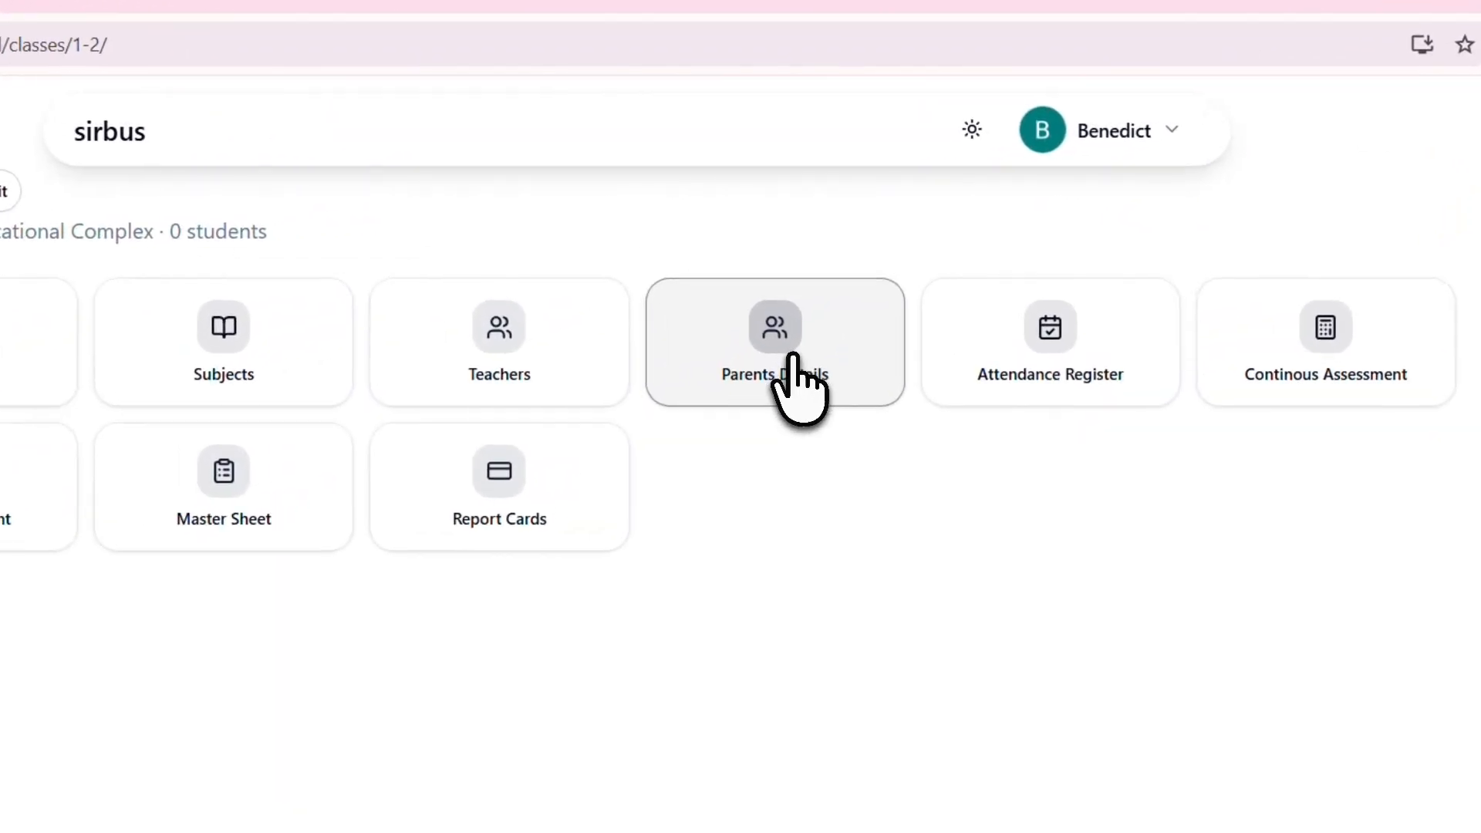
Step: View the class's Parents Details and Continuous Assessment pages
left_click(793, 359)
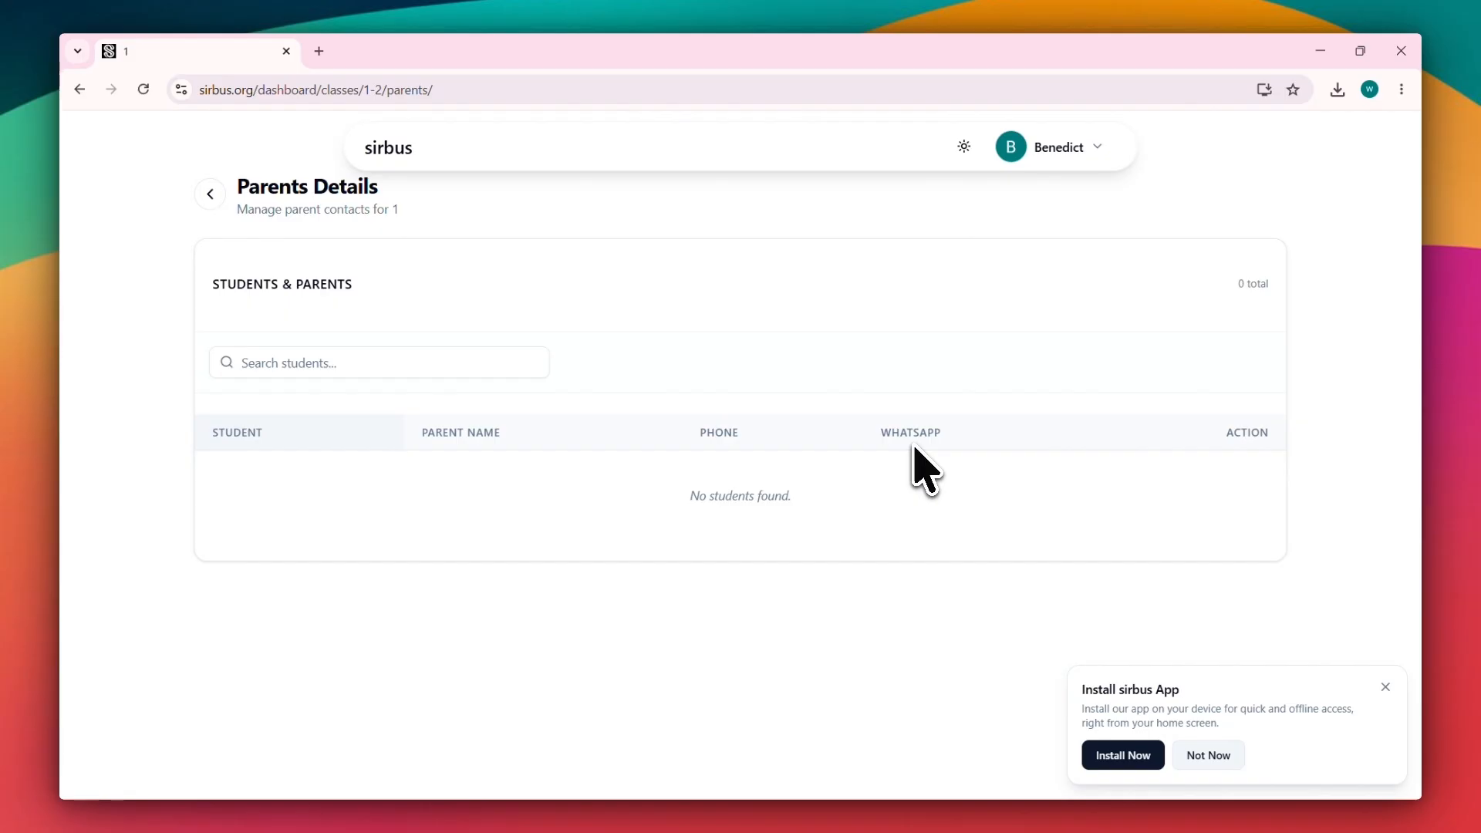
left_click(210, 193)
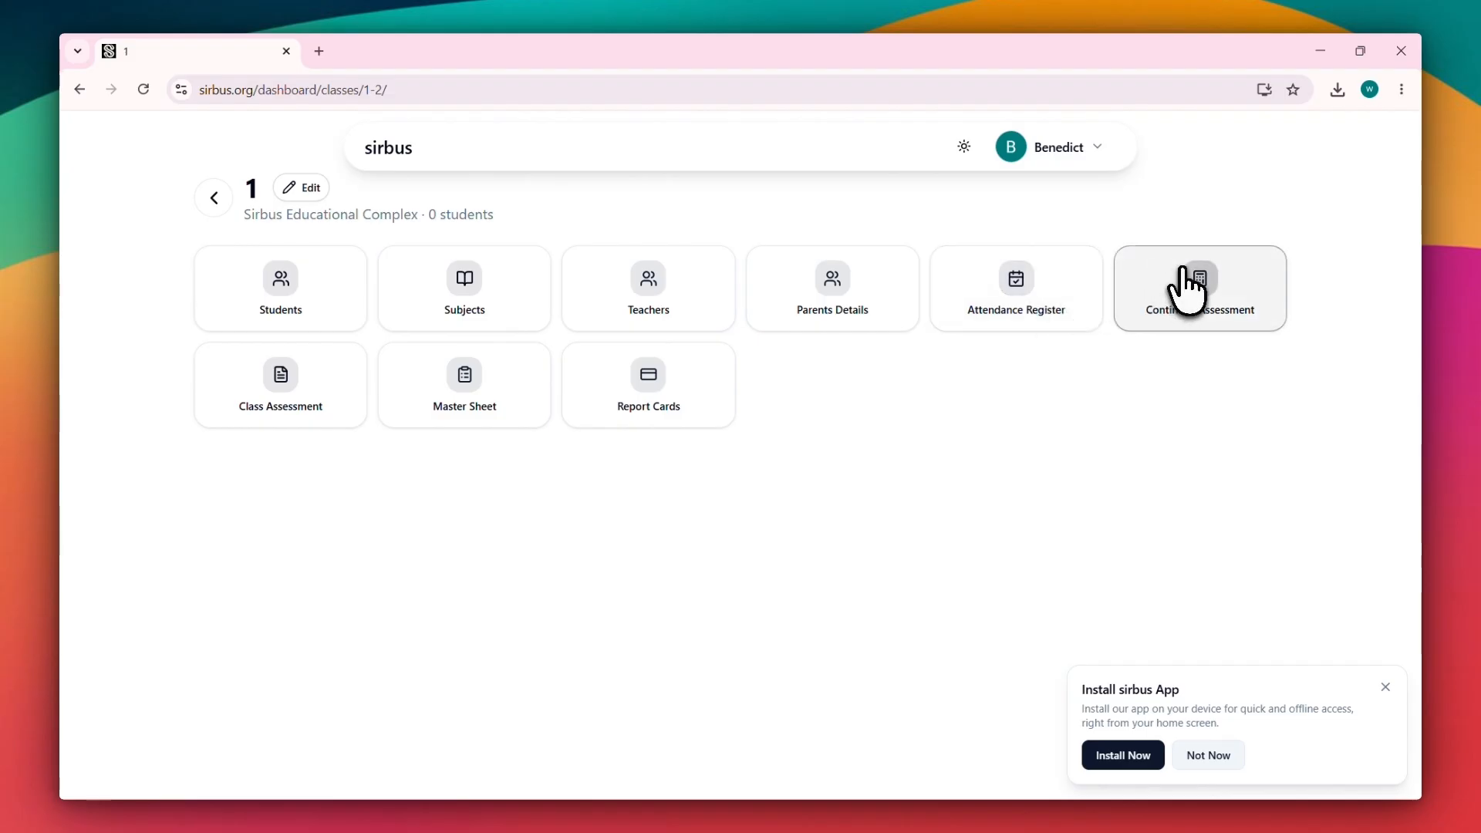
left_click(1183, 272)
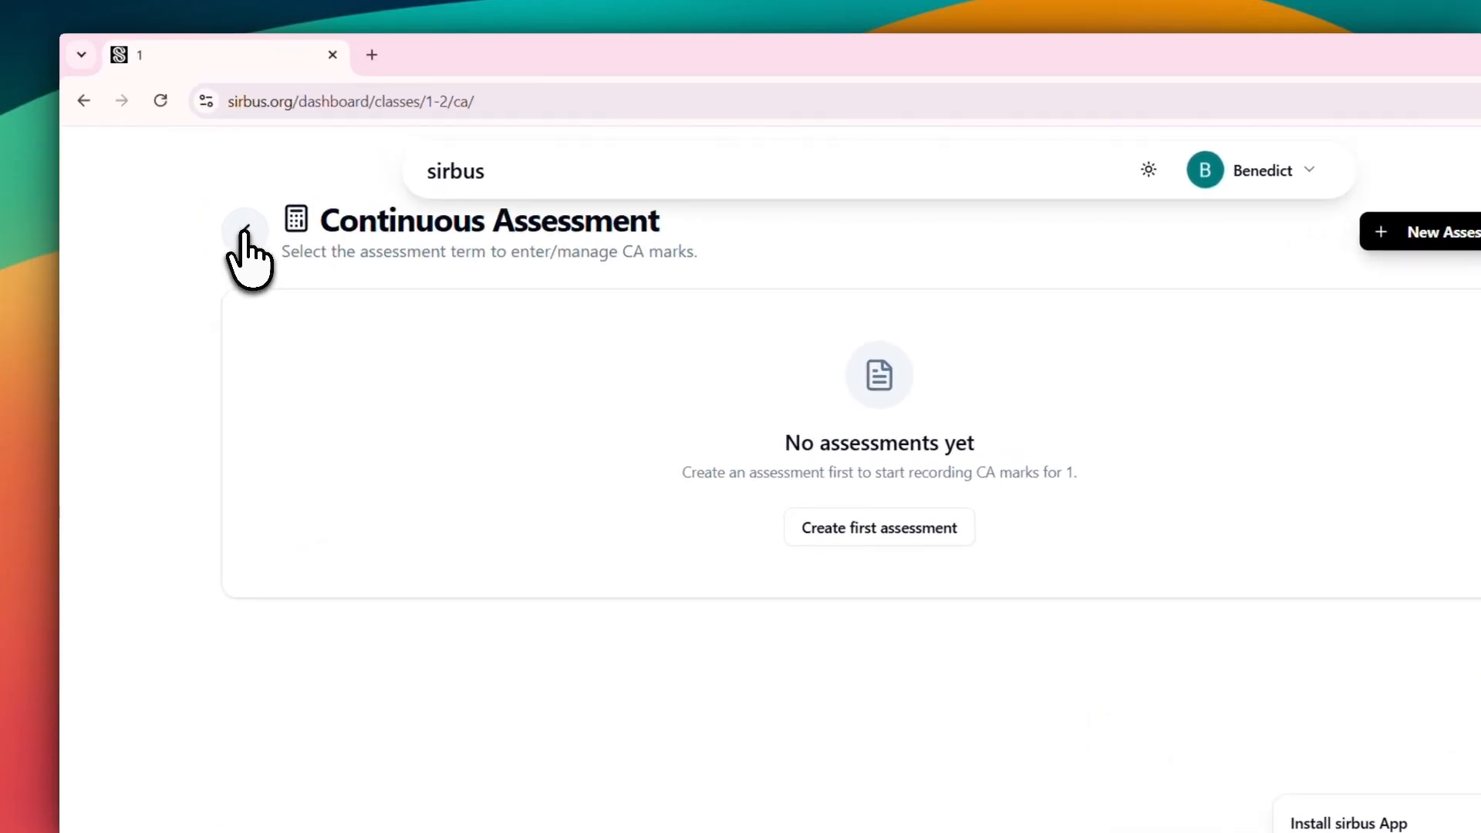
left_click(213, 198)
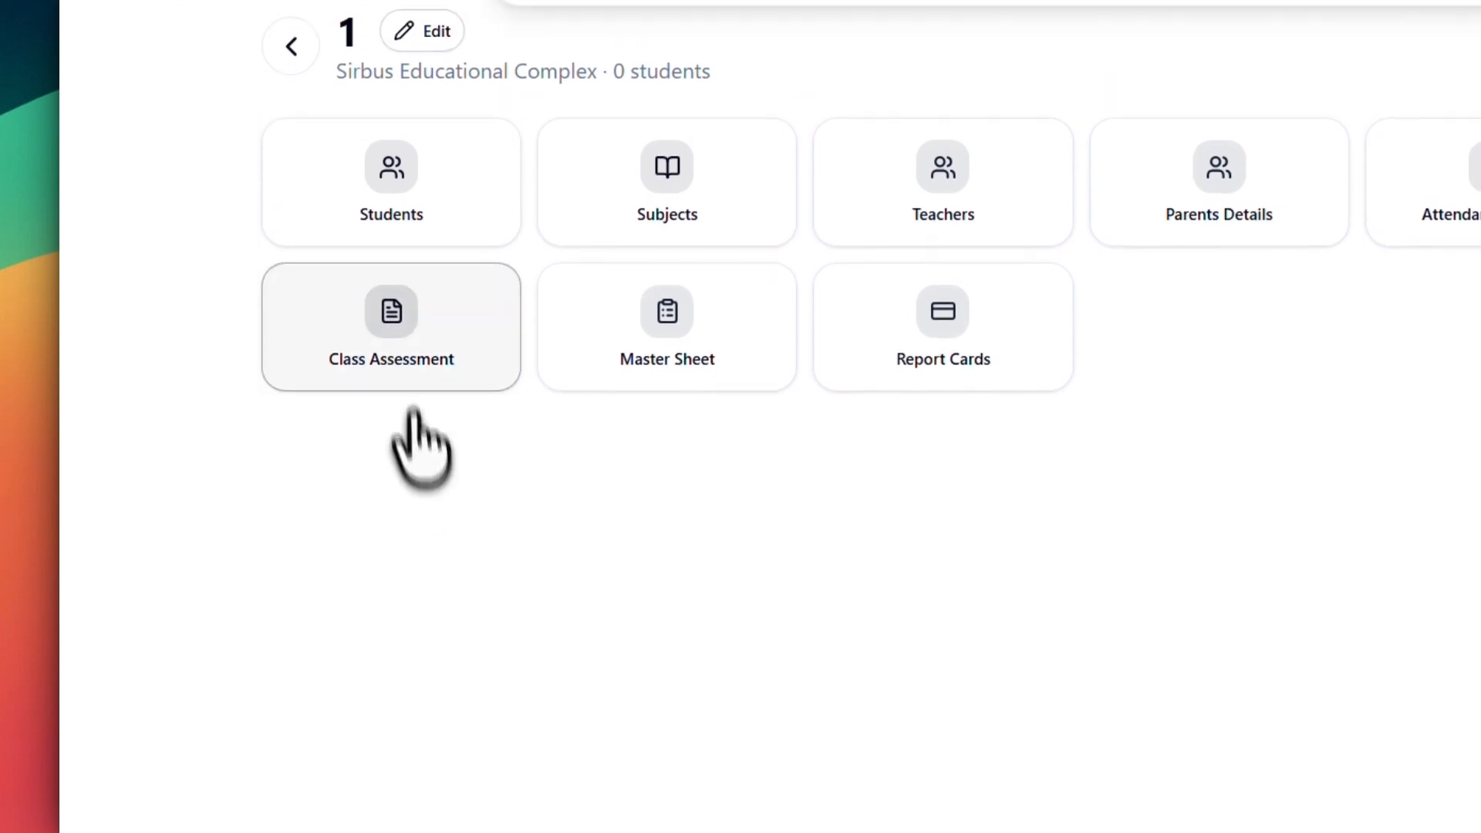
Step: View the class's Class Assessment, Master Sheet and Report Cards pages
left_click(390, 378)
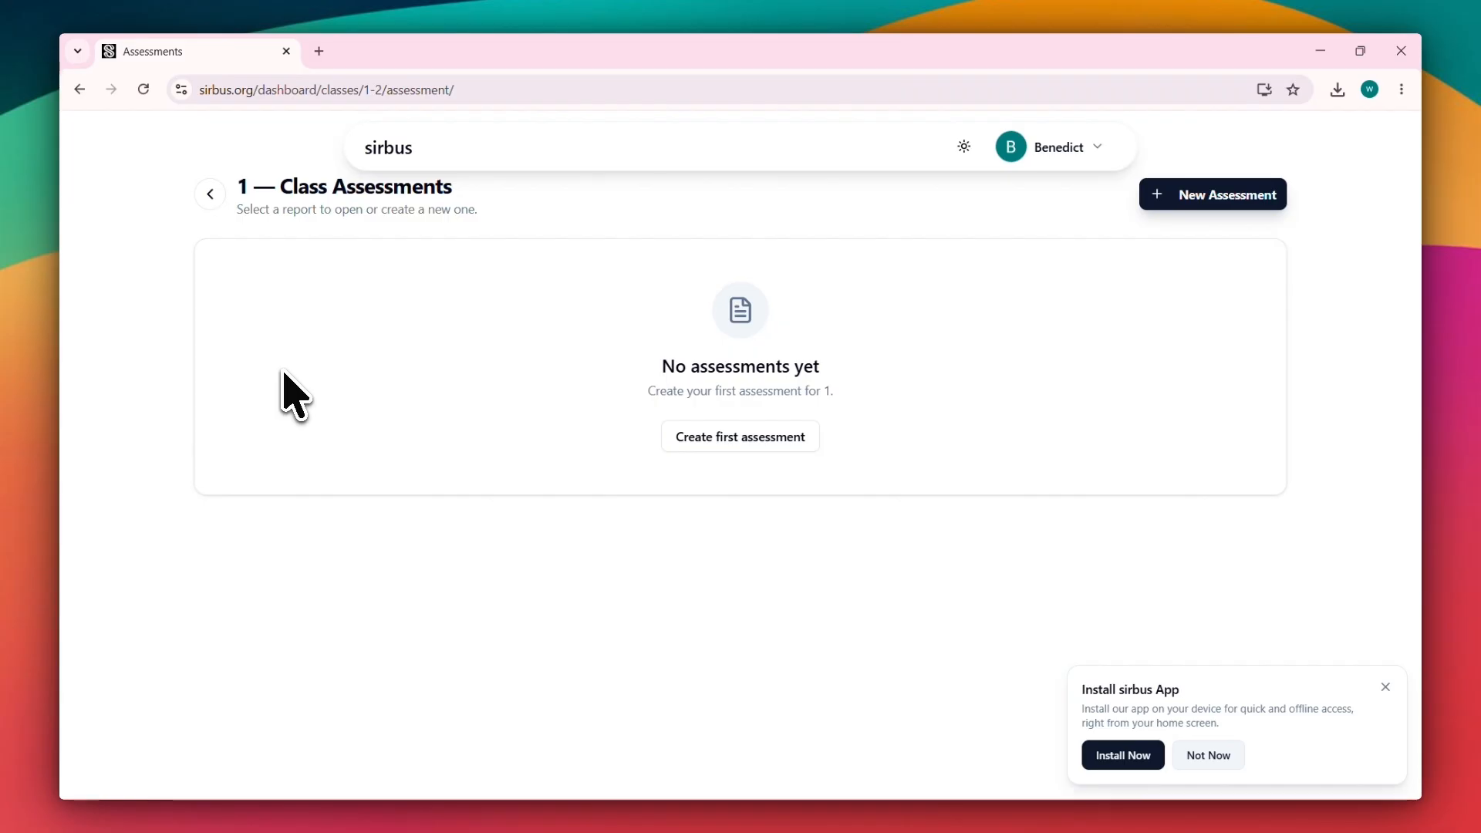
left_click(210, 193)
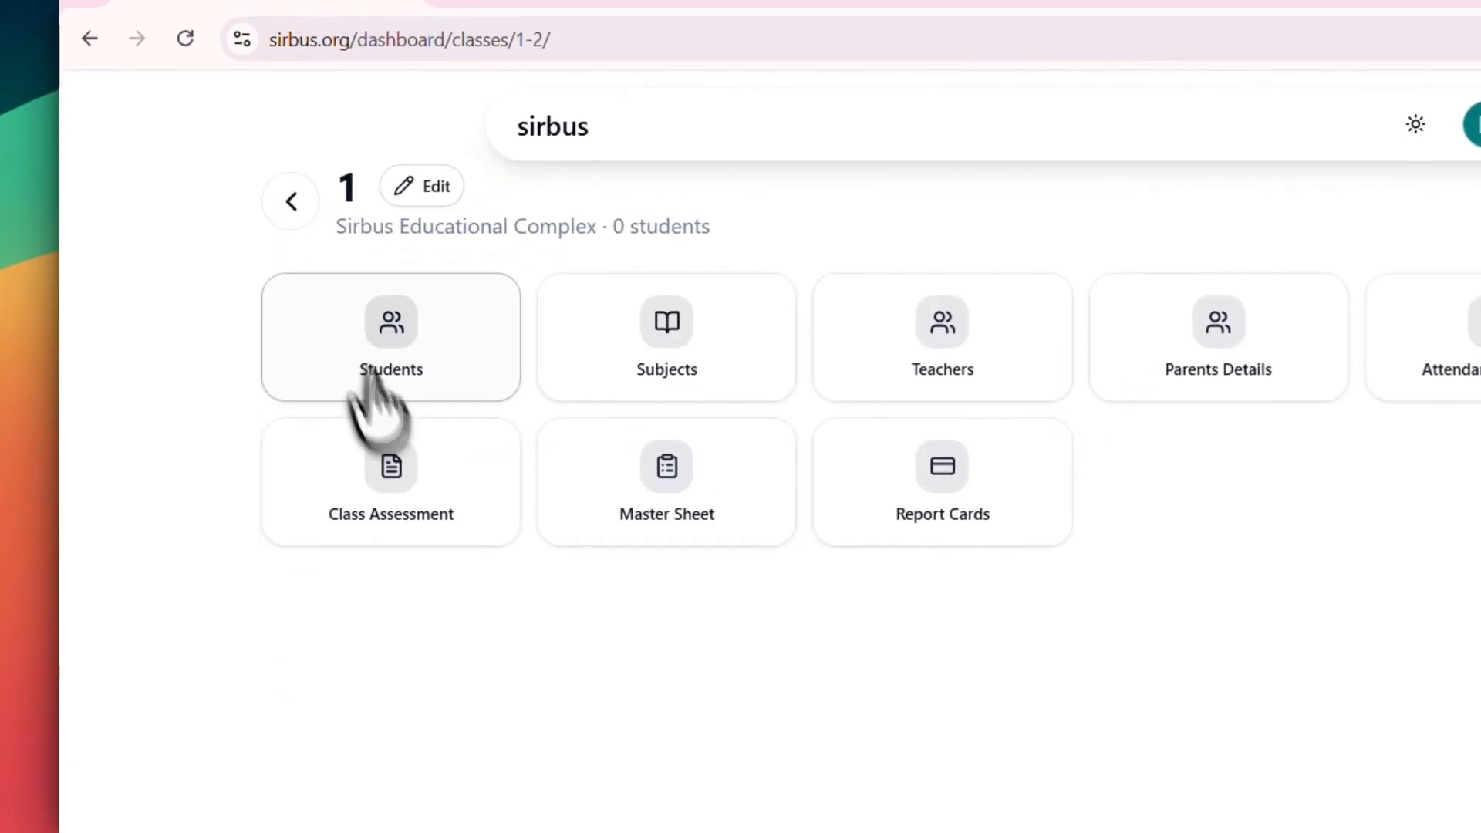
left_click(668, 472)
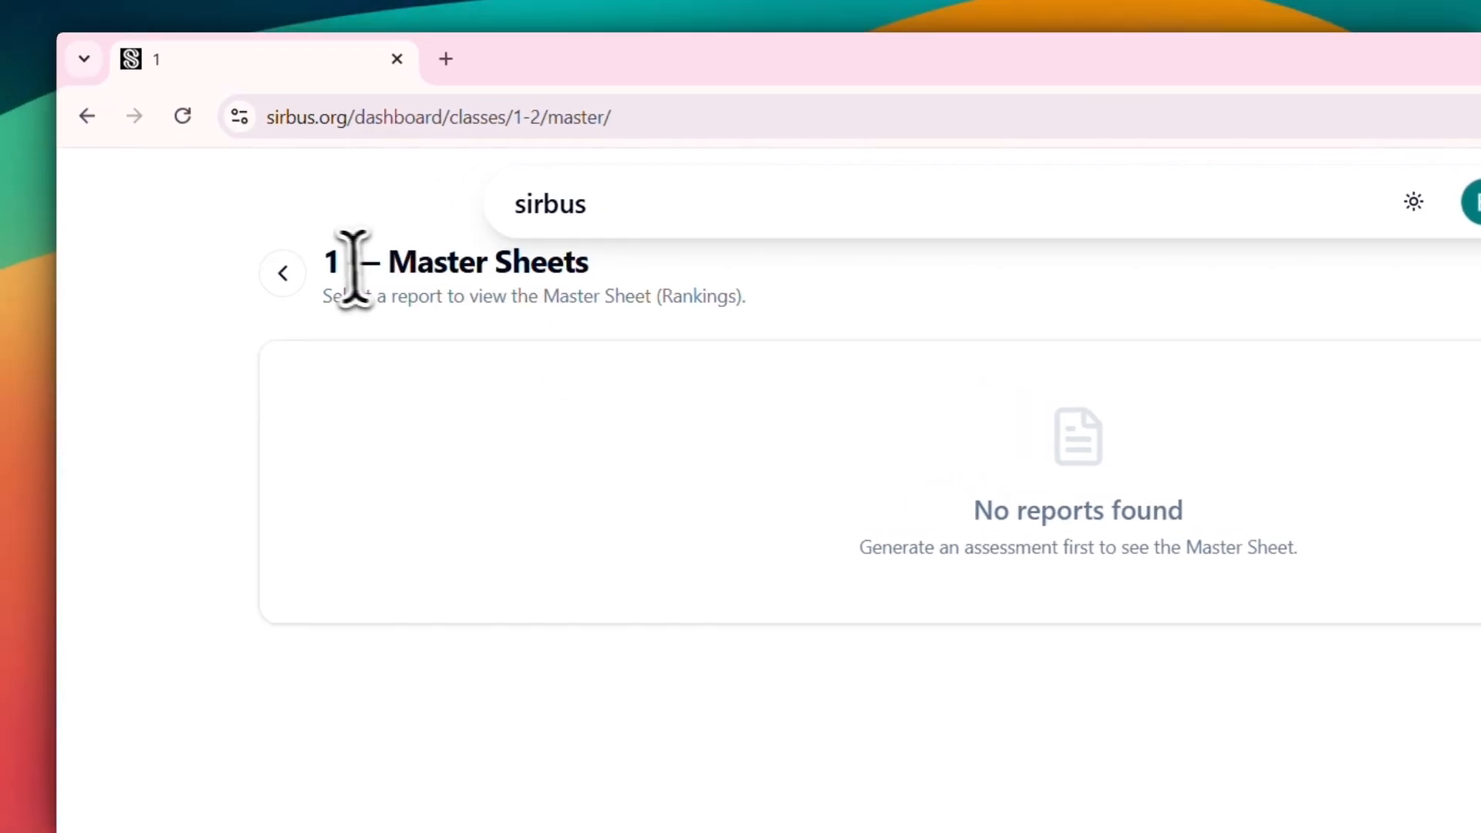
left_click(283, 274)
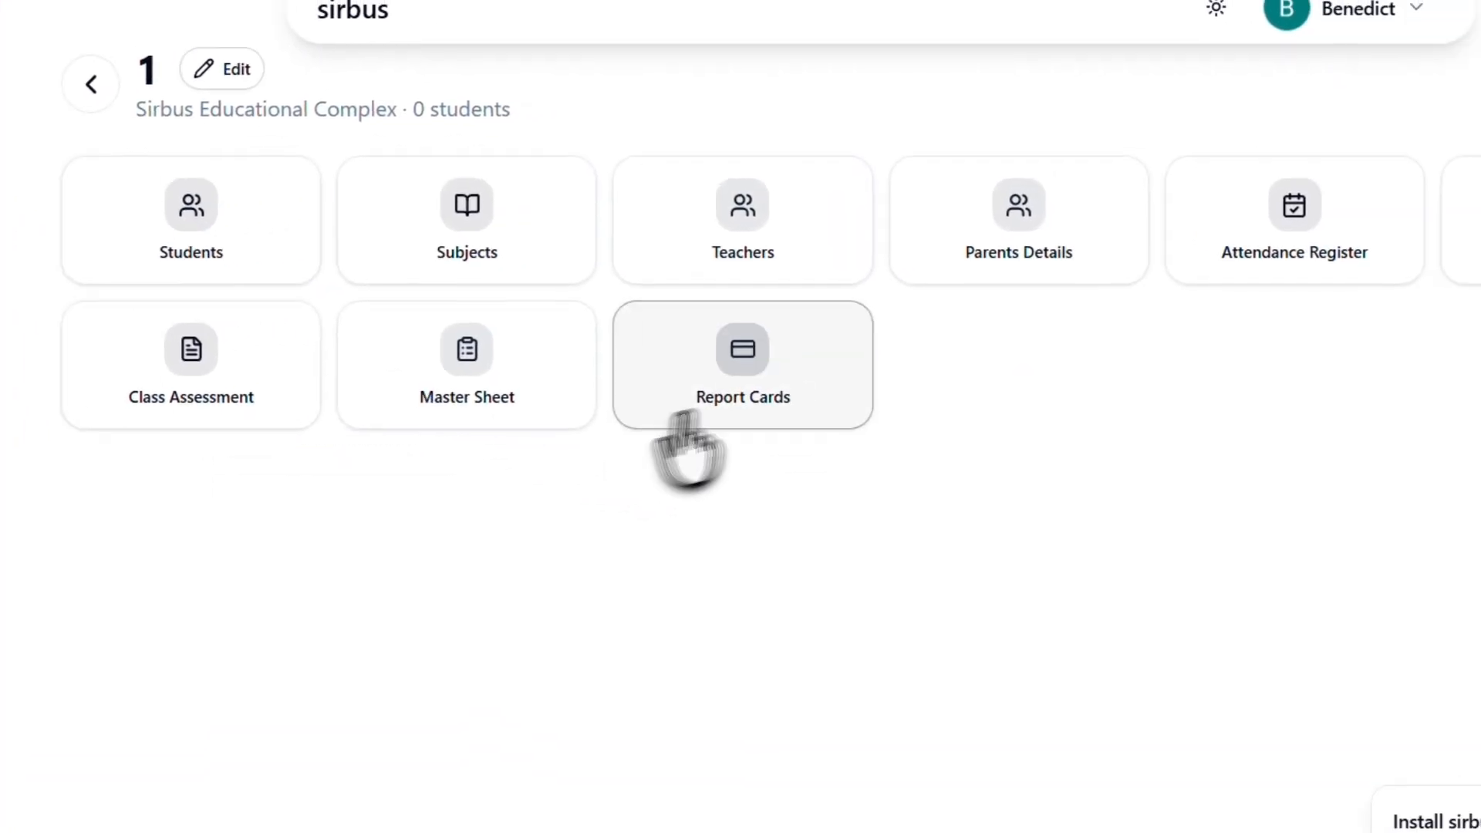
left_click(752, 339)
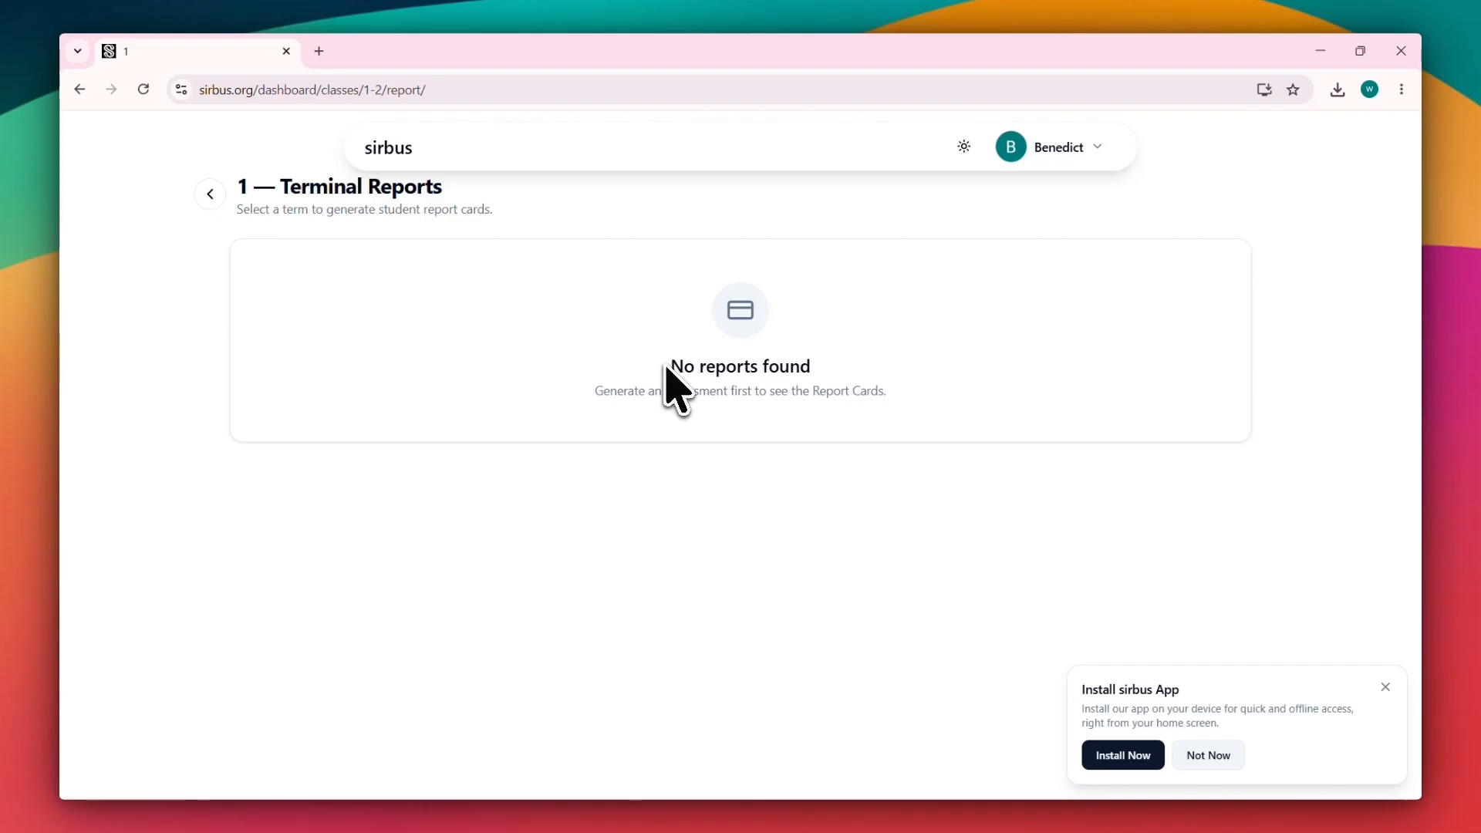
left_click(210, 193)
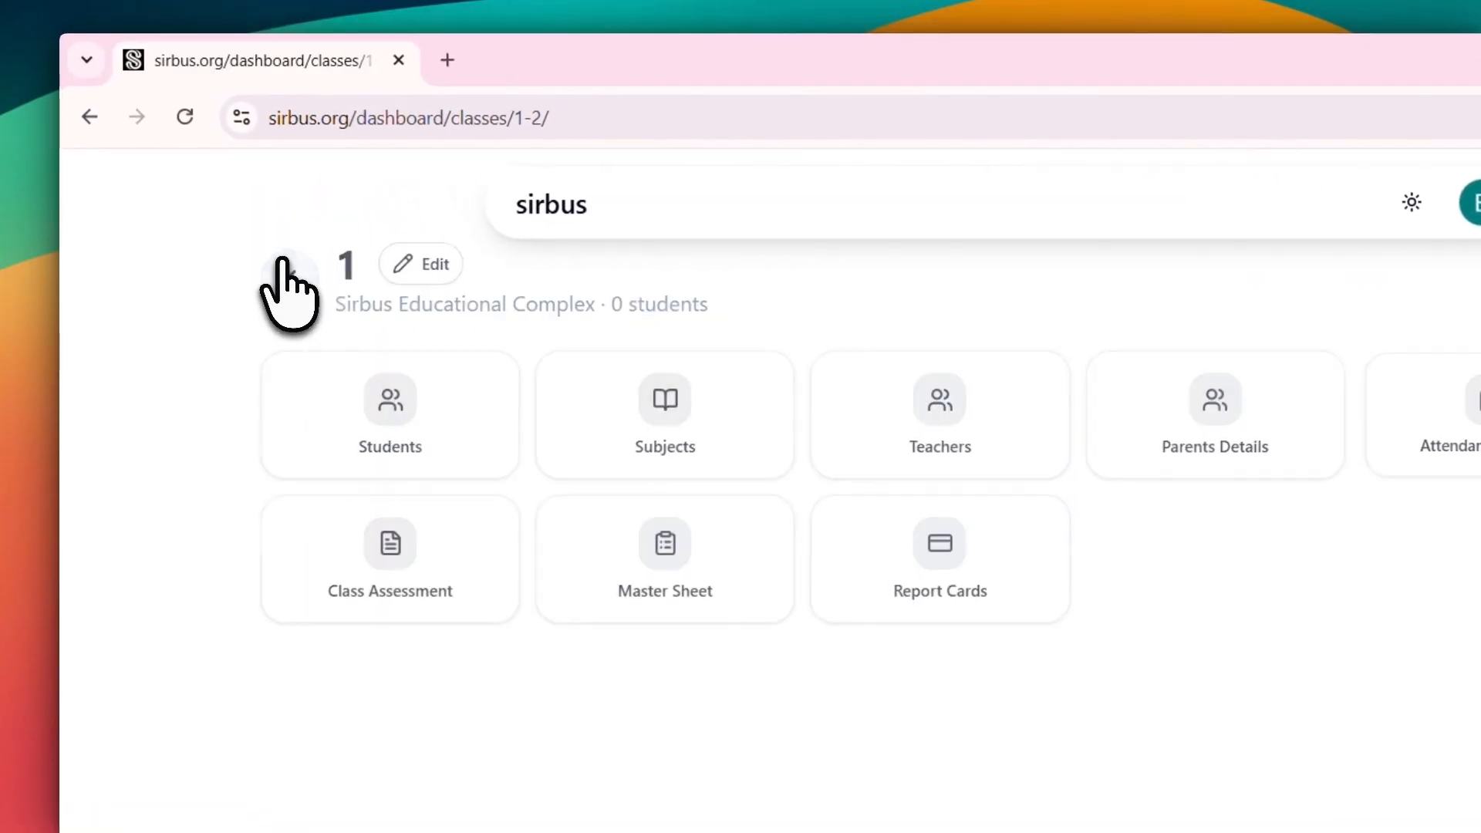